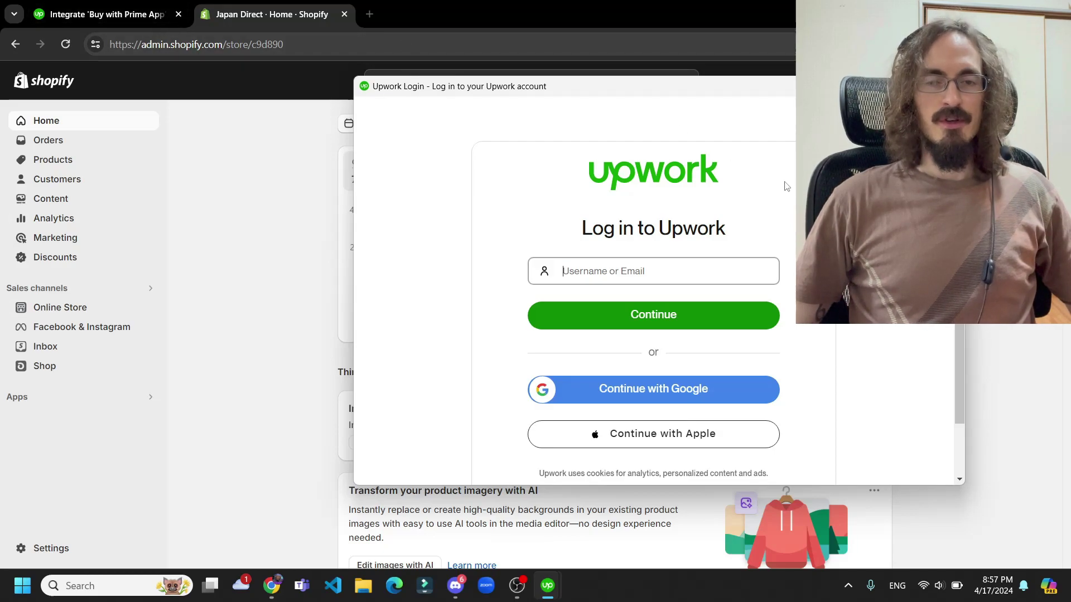
# - Bring the Japan Direct Home dashboard in front of the Upwork login popup
pyautogui.click(1, 5)
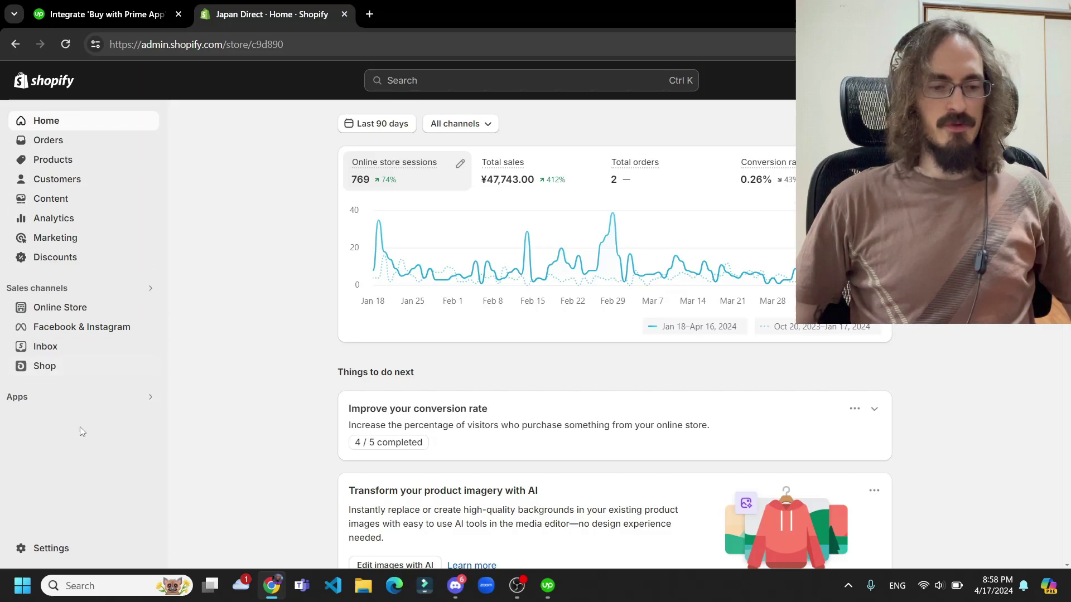
# - Search the App Store for 'amazon', then 'buy with prime', and open the Buy with Prime listing
pyautogui.click(149, 401)
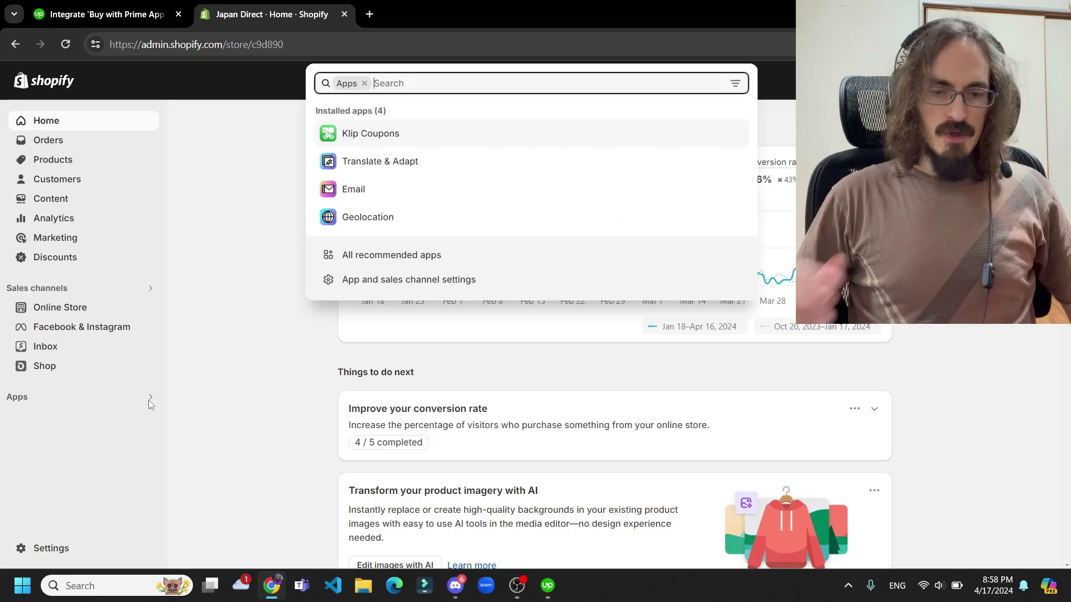
pyautogui.write('a')
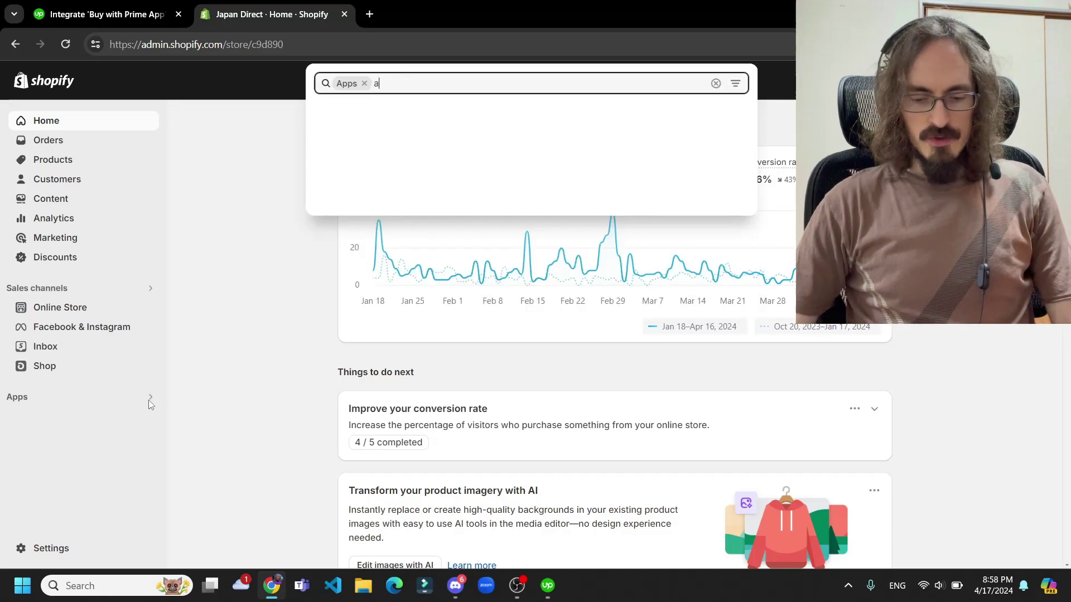
pyautogui.write('mazon')
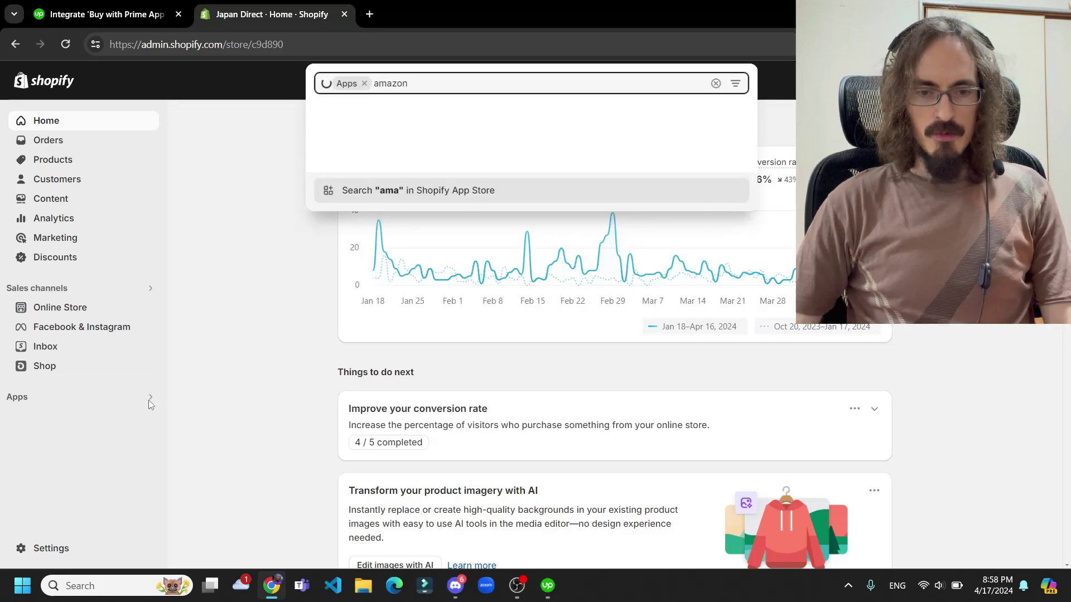
pyautogui.press('Return')
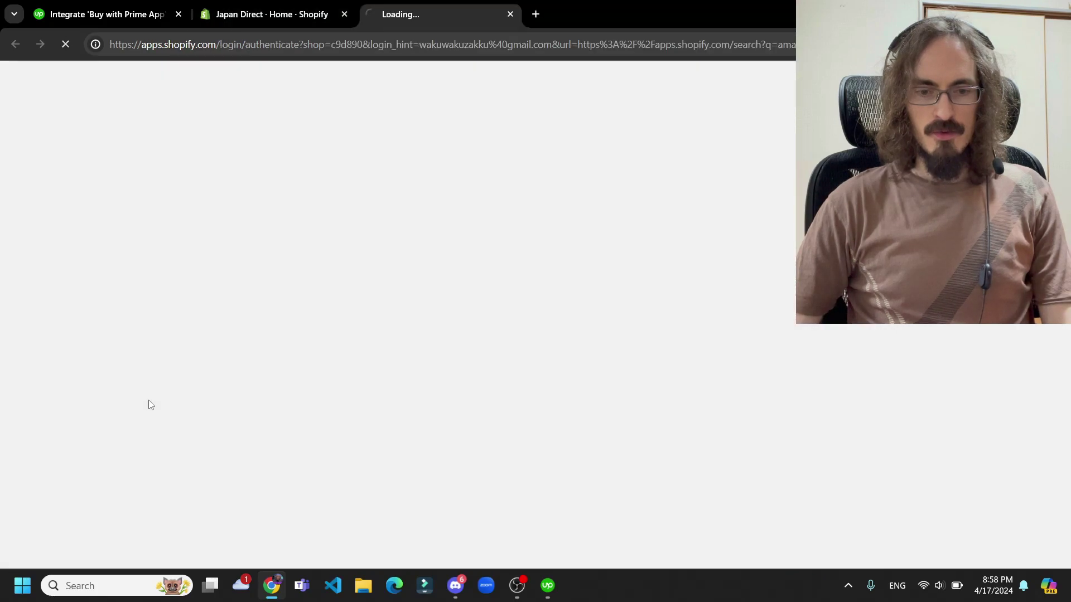
pyautogui.click(384, 79)
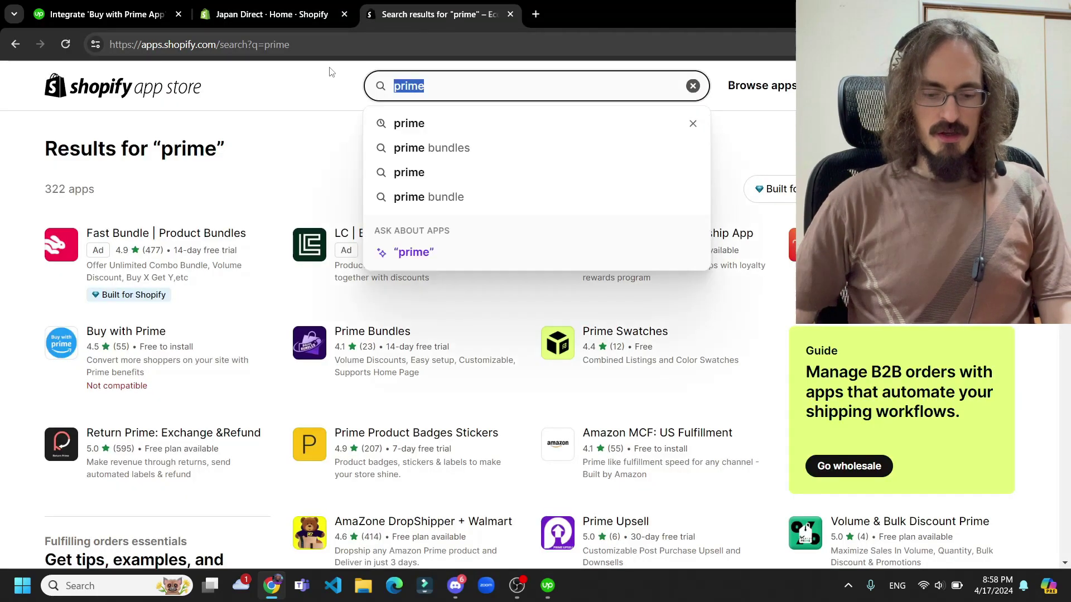
pyautogui.write('buy with prime')
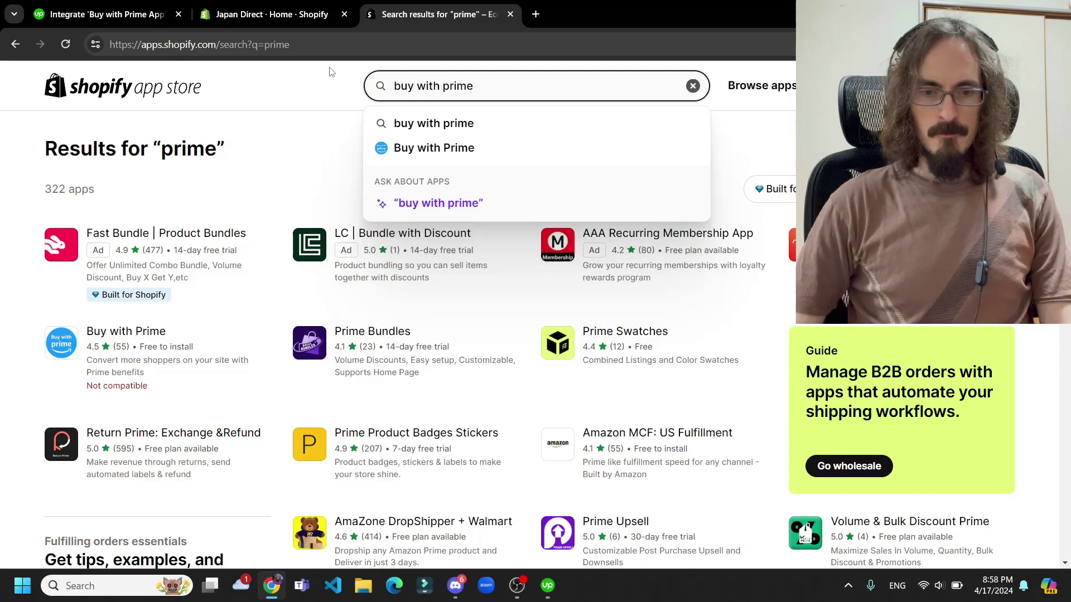
pyautogui.click(433, 149)
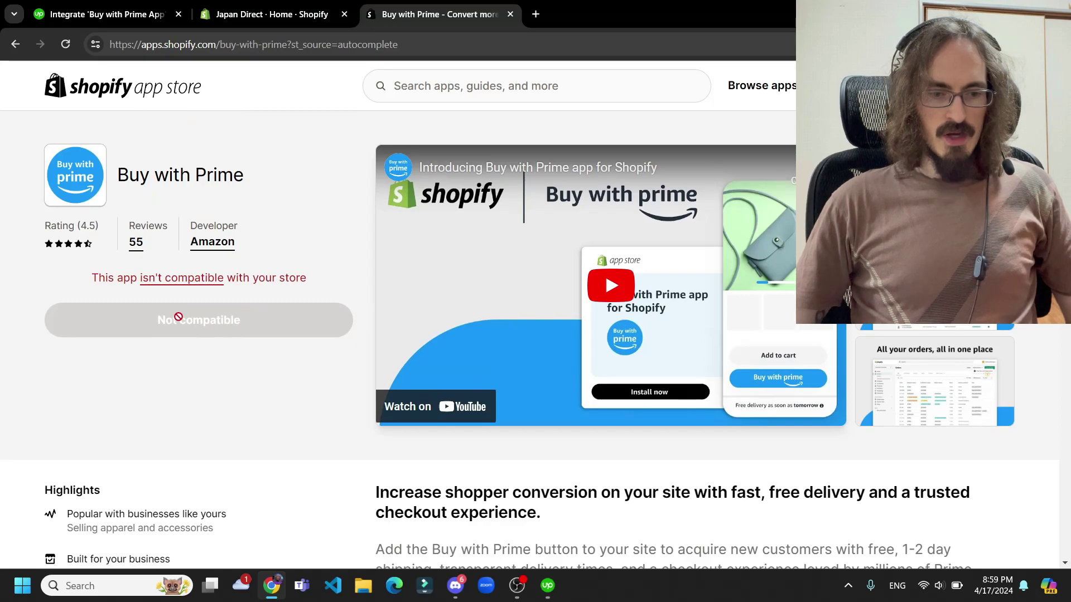
# - Check why Buy with Prime is incompatible (US business address required), then open a new browser tab
pyautogui.click(183, 278)
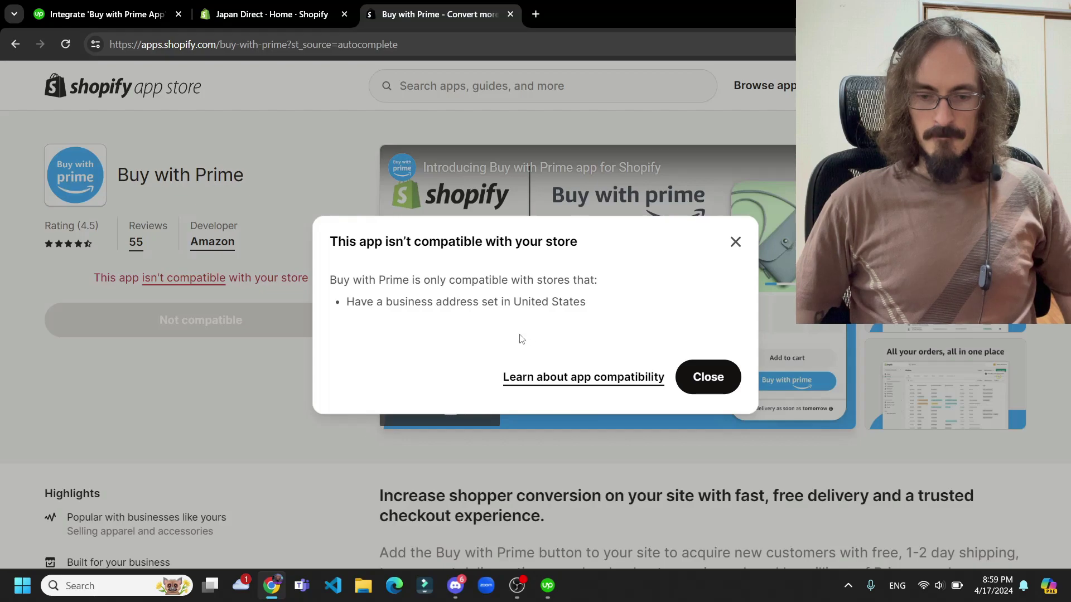
pyautogui.click(707, 377)
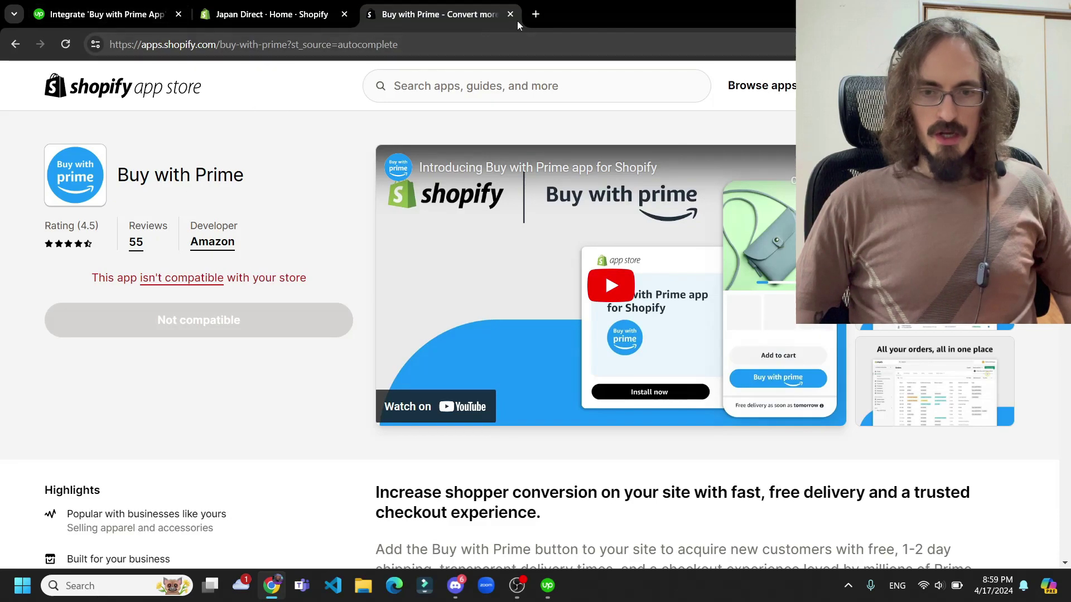
pyautogui.click(536, 14)
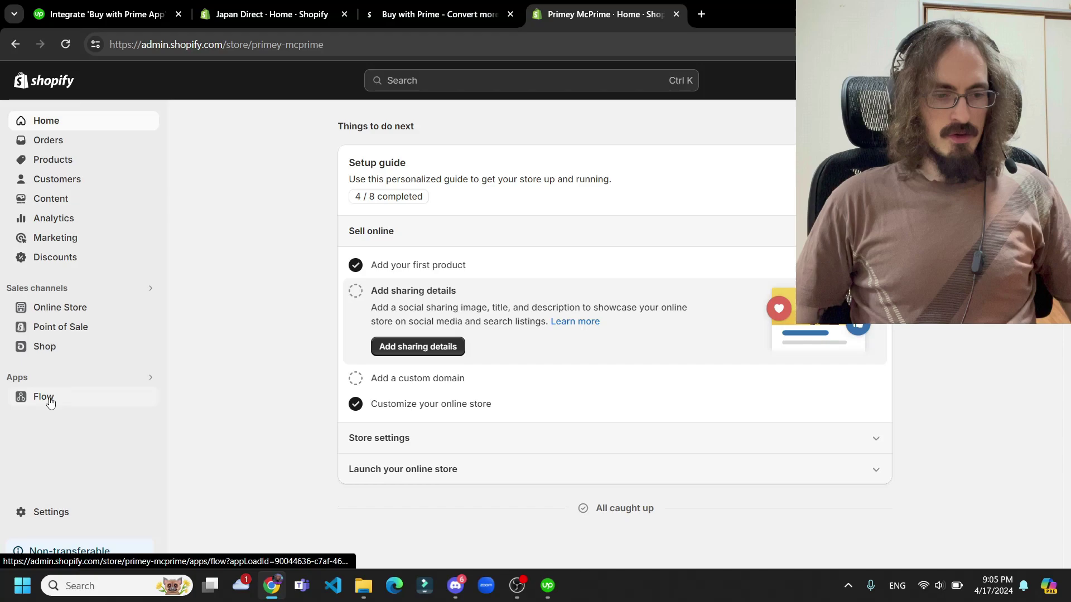
# - Search apps for 'buy with prime' in the Primey McPrime admin to reach its installable listing
pyautogui.click(139, 381)
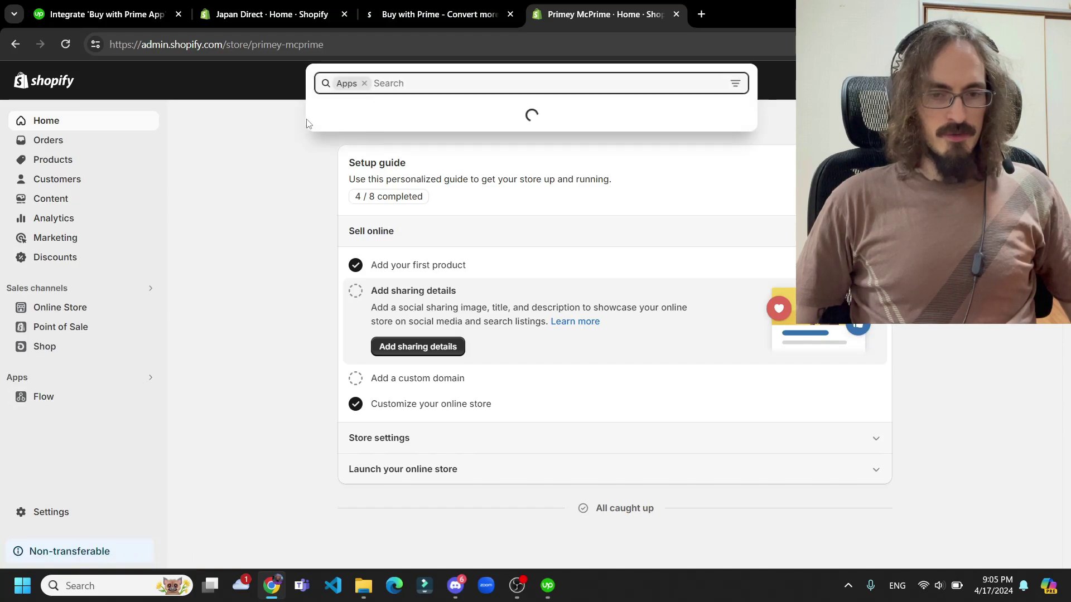
pyautogui.write('b')
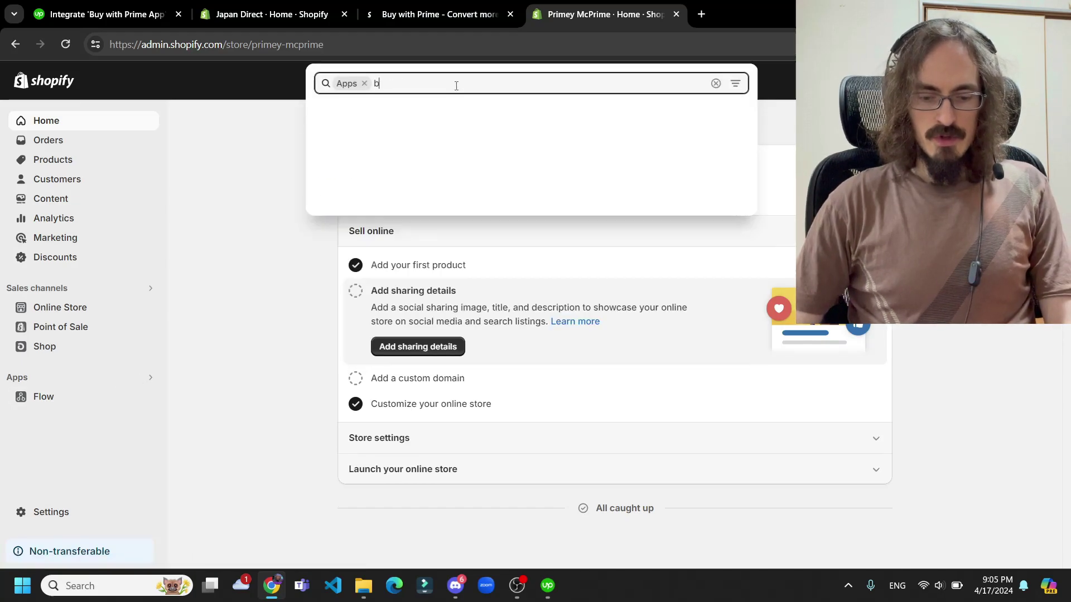
pyautogui.write('uy with prime')
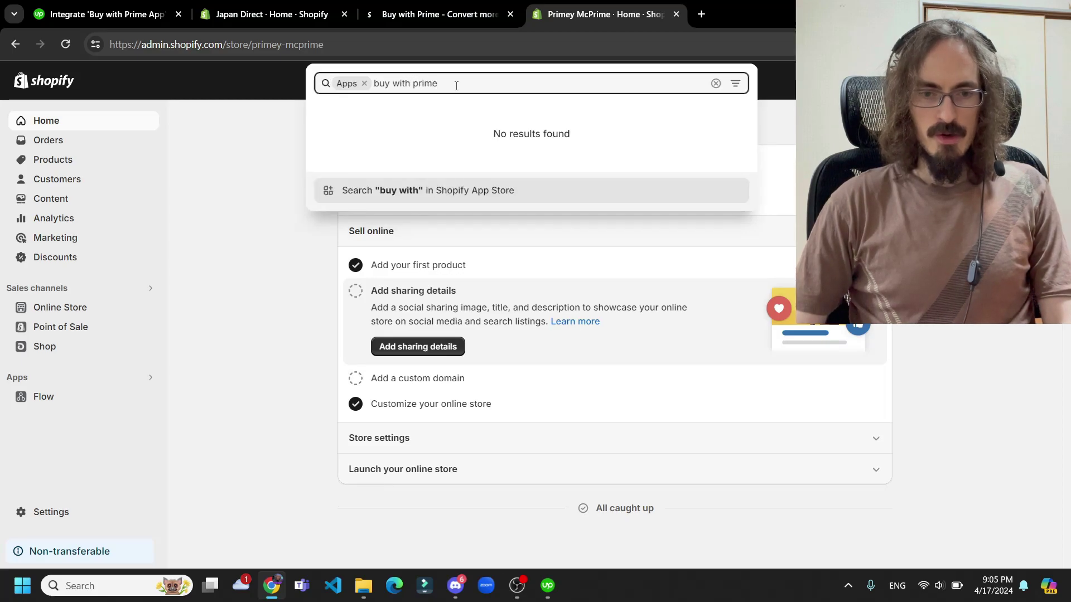
pyautogui.press('Return')
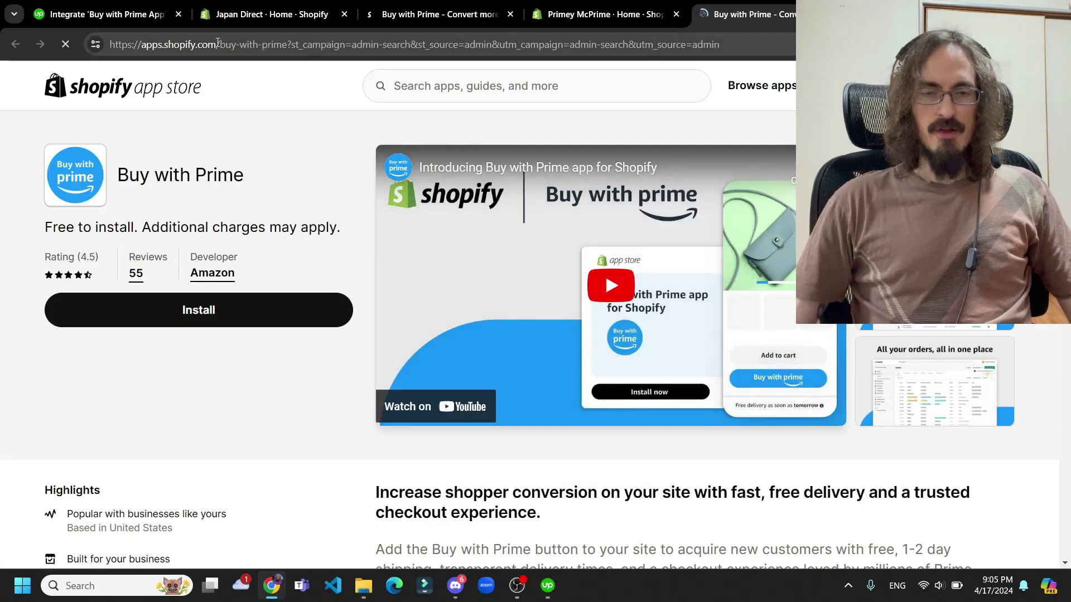
# - Install Buy with Prime on Primey McPrime, approving its requested data access
pyautogui.click(180, 306)
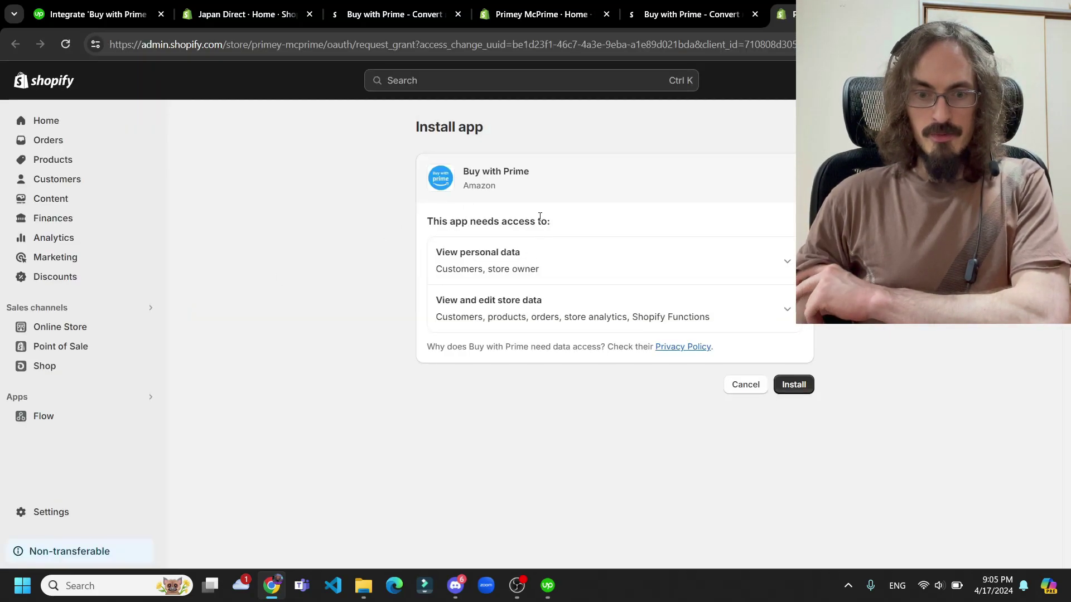
pyautogui.click(797, 384)
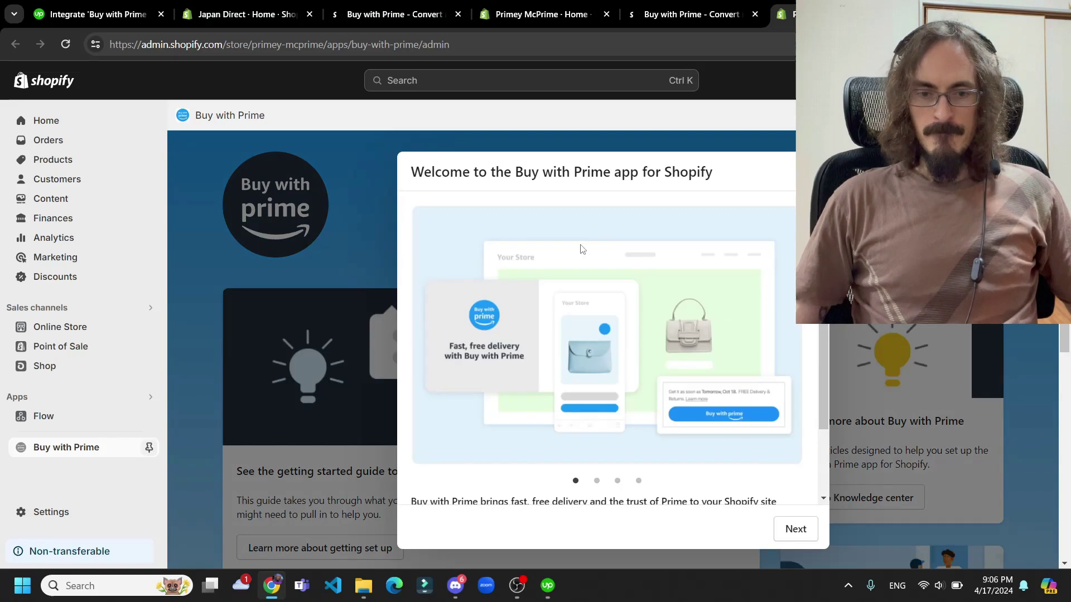
# - Step through the welcome slides to Allow shared inventory, then back to the first slide
pyautogui.scroll(-1, 703, 492)
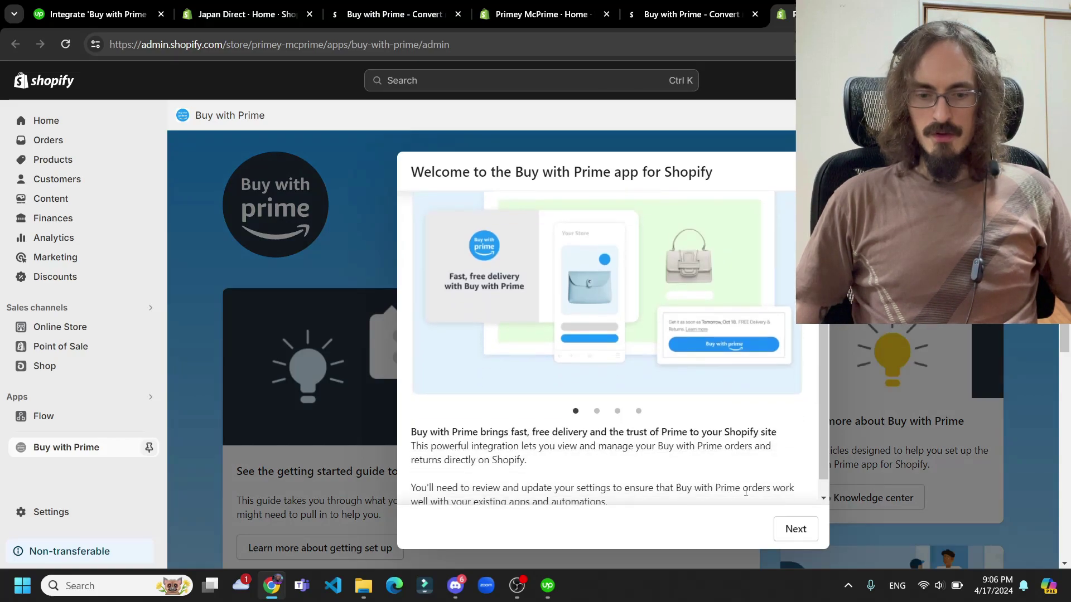
pyautogui.click(803, 528)
pyautogui.click(801, 529)
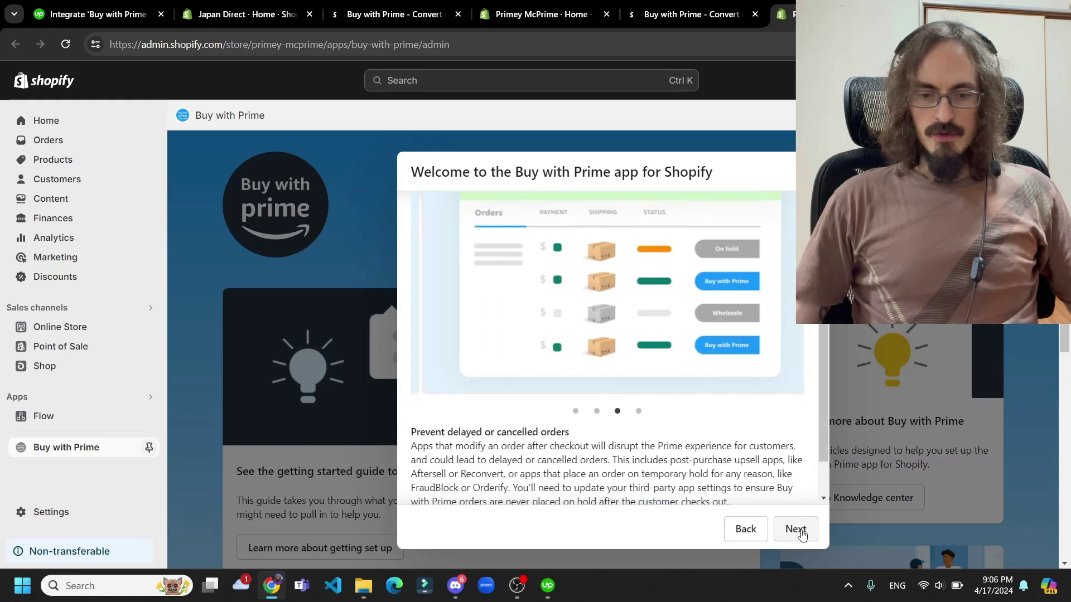
pyautogui.click(791, 531)
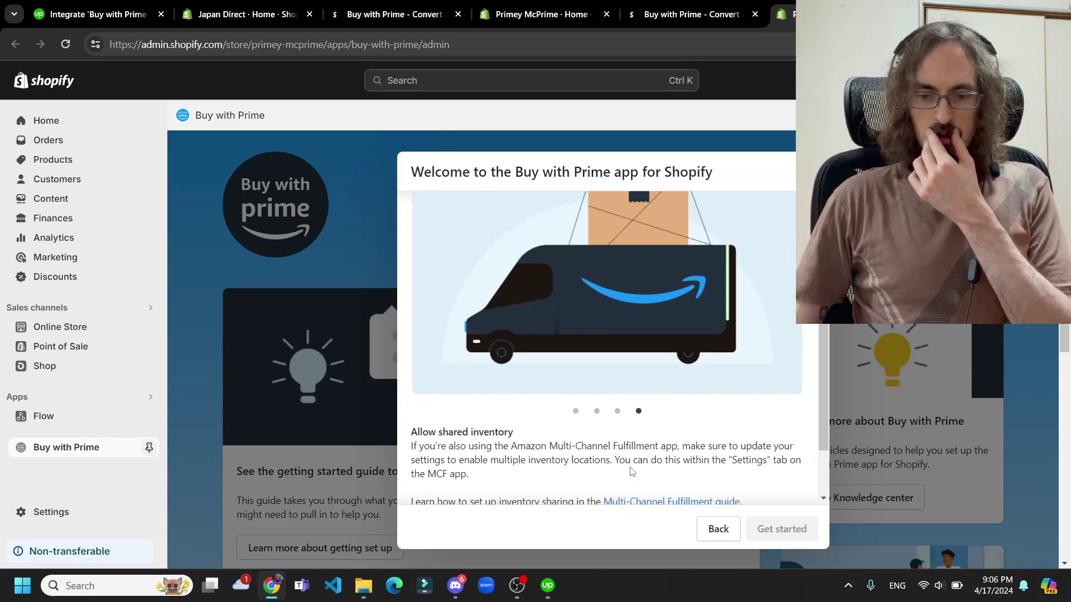
pyautogui.scroll(-2, 522, 479)
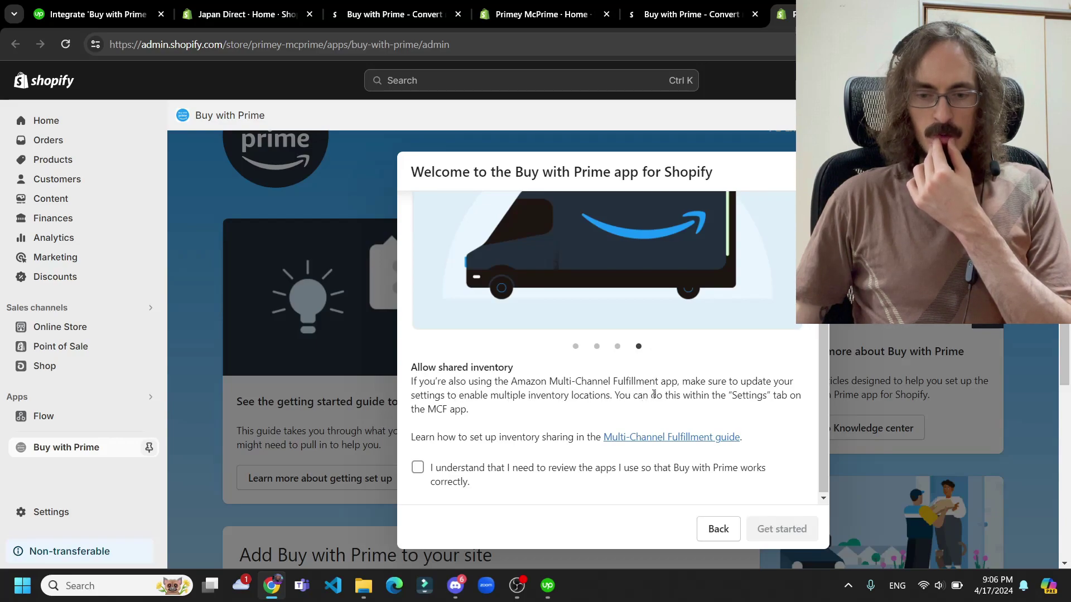
pyautogui.click(718, 529)
pyautogui.click(745, 529)
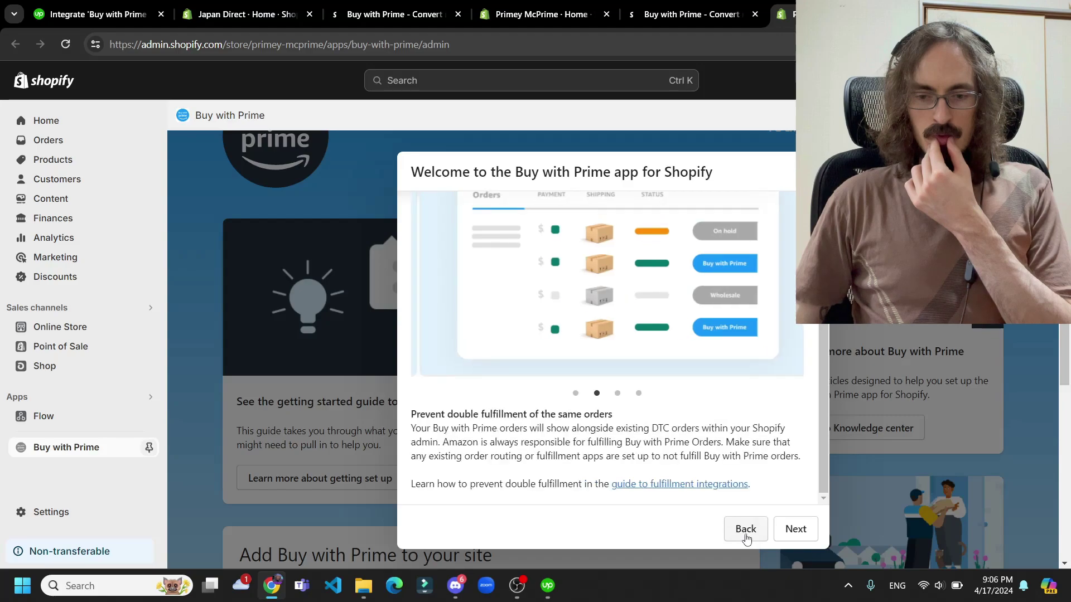
pyautogui.click(745, 534)
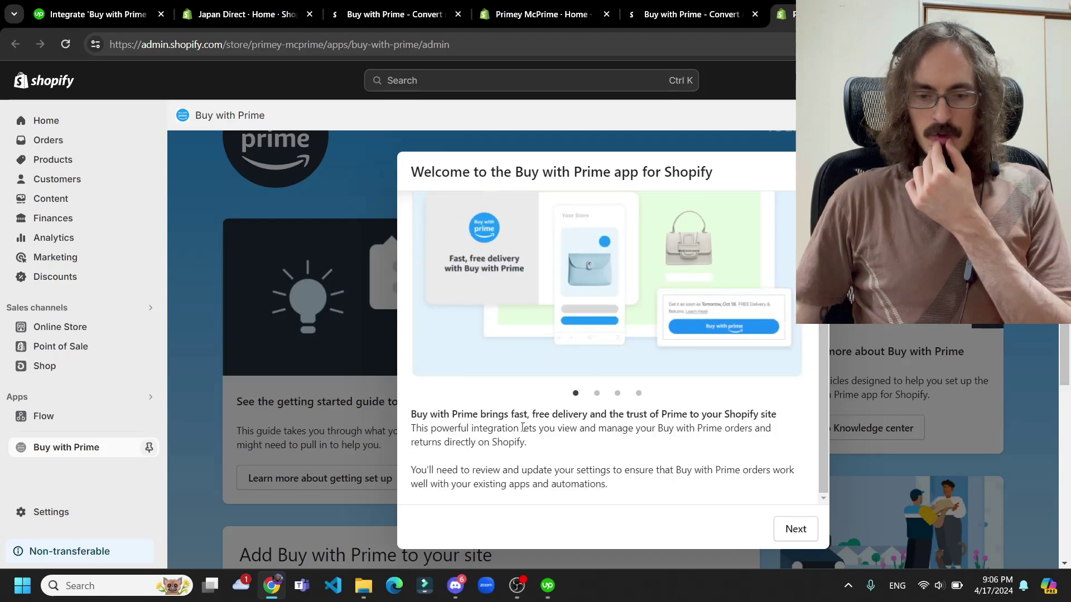
# - Copy the Allow shared inventory paragraph and paste it into a new WordPad document
pyautogui.moveTo(410, 414); pyautogui.dragTo(491, 459)
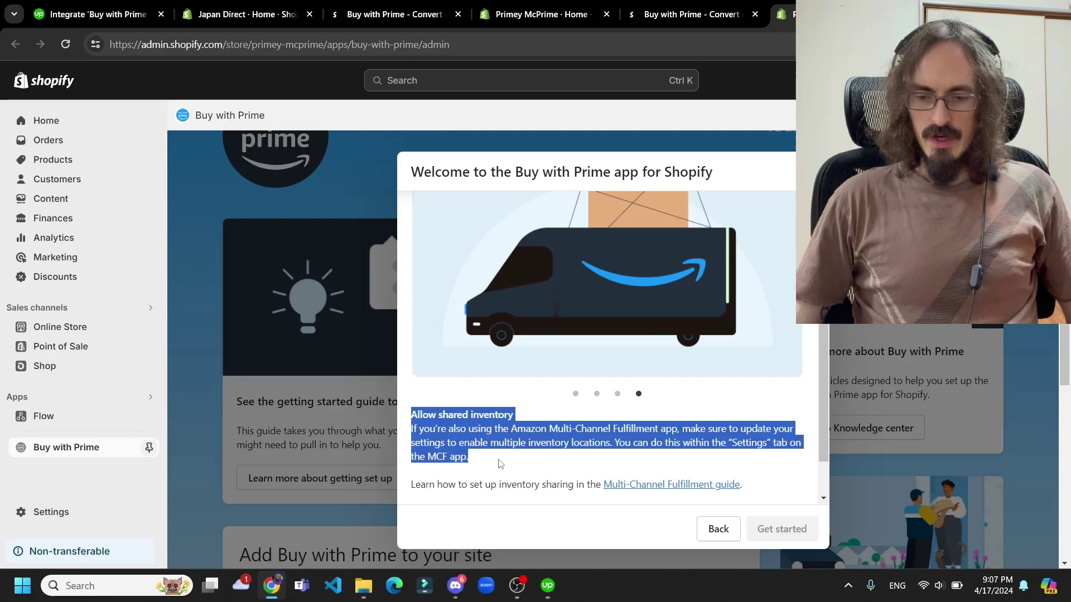
pyautogui.moveTo(501, 466); pyautogui.dragTo(750, 491)
pyautogui.hotkey('ctrl', 'c')
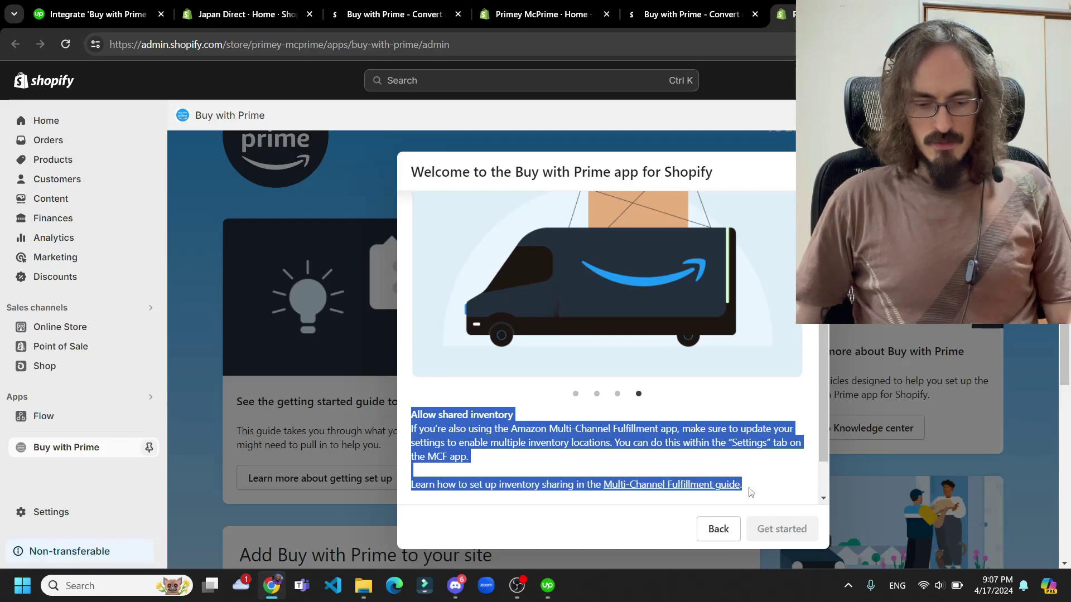
pyautogui.click(106, 585)
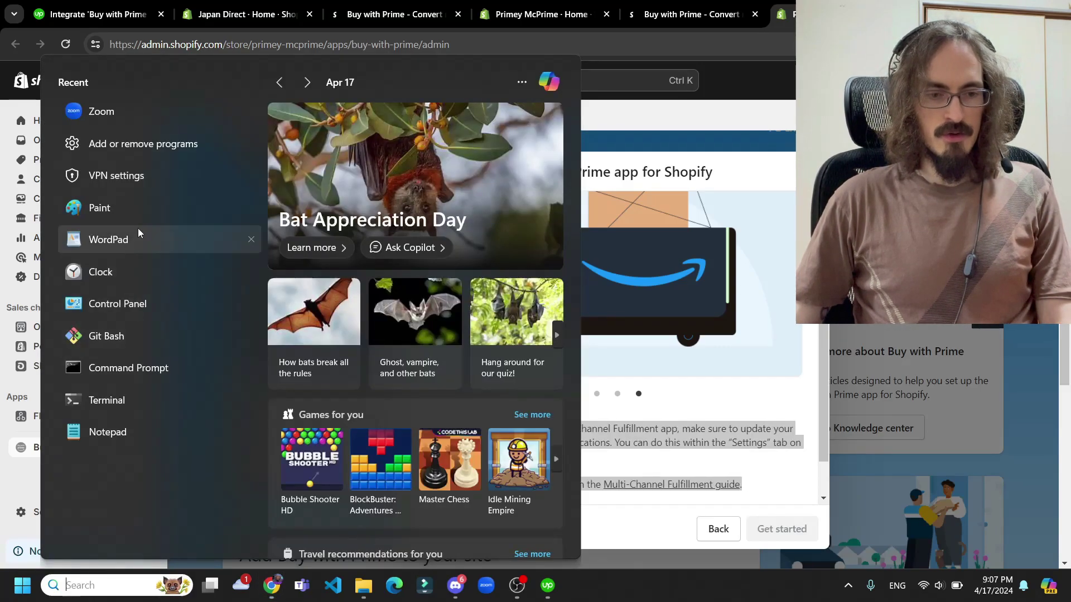
pyautogui.click(132, 242)
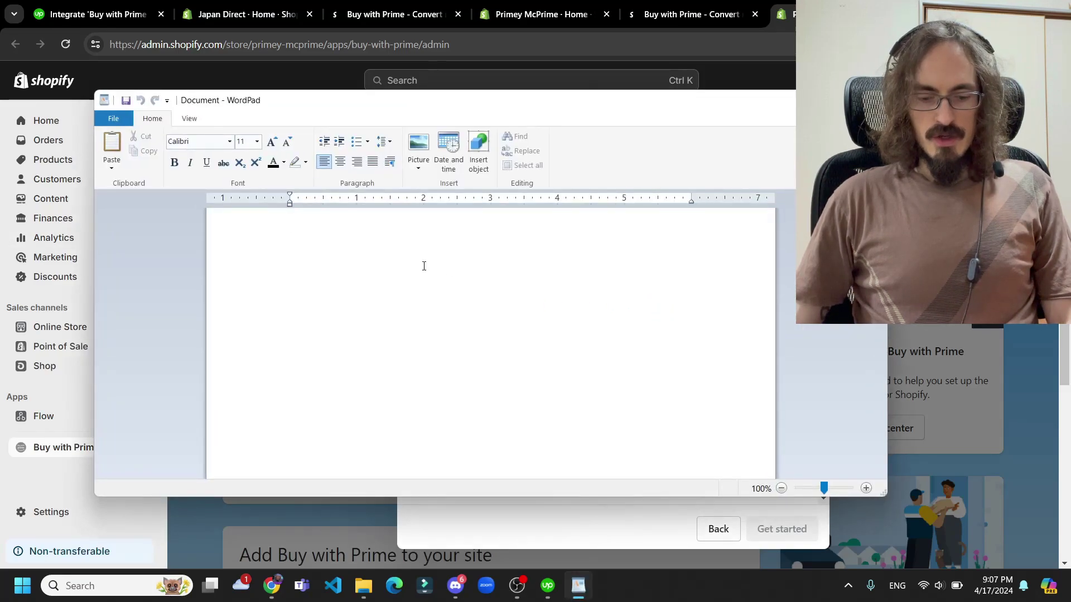
pyautogui.hotkey('ctrl', 'v')
pyautogui.write('https://supplychain.amazon.com/integrations/shopify/userguide')
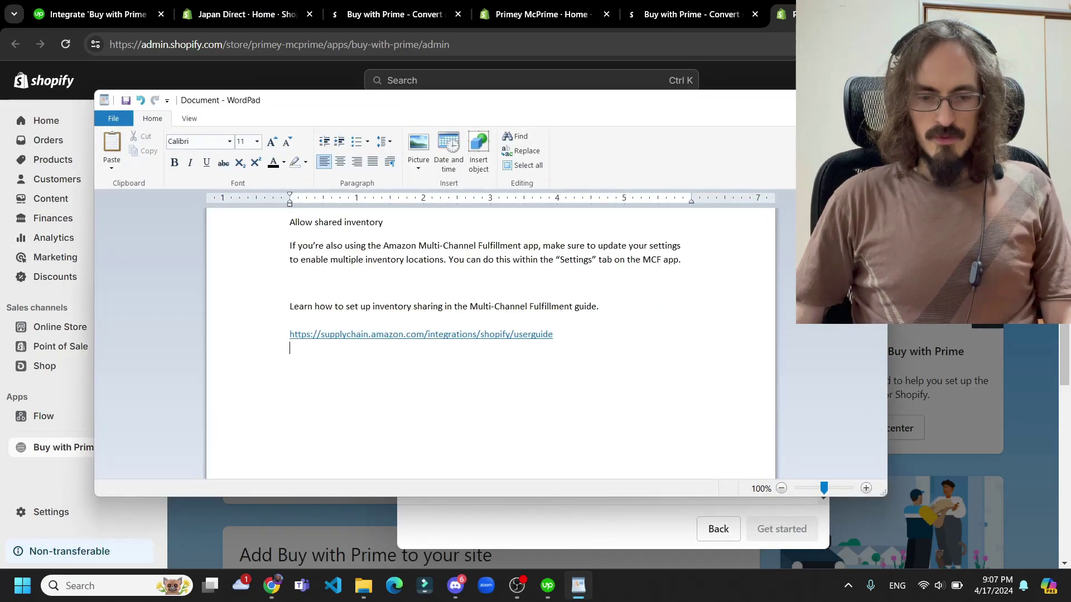
# - Acknowledge the 'I understand' app-review notice and click Get started in Buy with Prime
pyautogui.hotkey('alt', 'Tab')
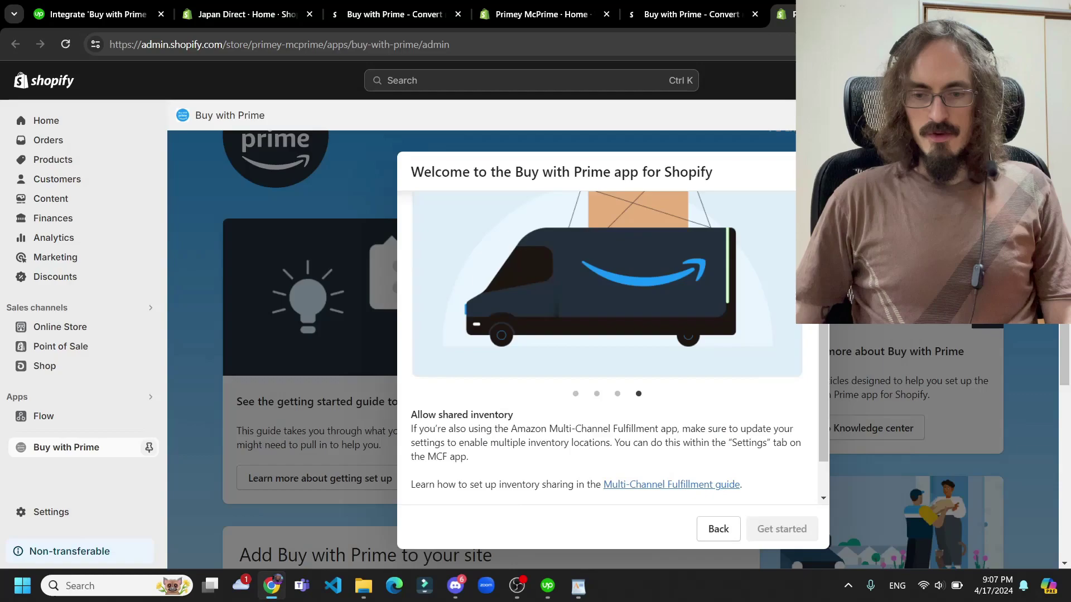
pyautogui.scroll(-3, 656, 390)
pyautogui.click(418, 467)
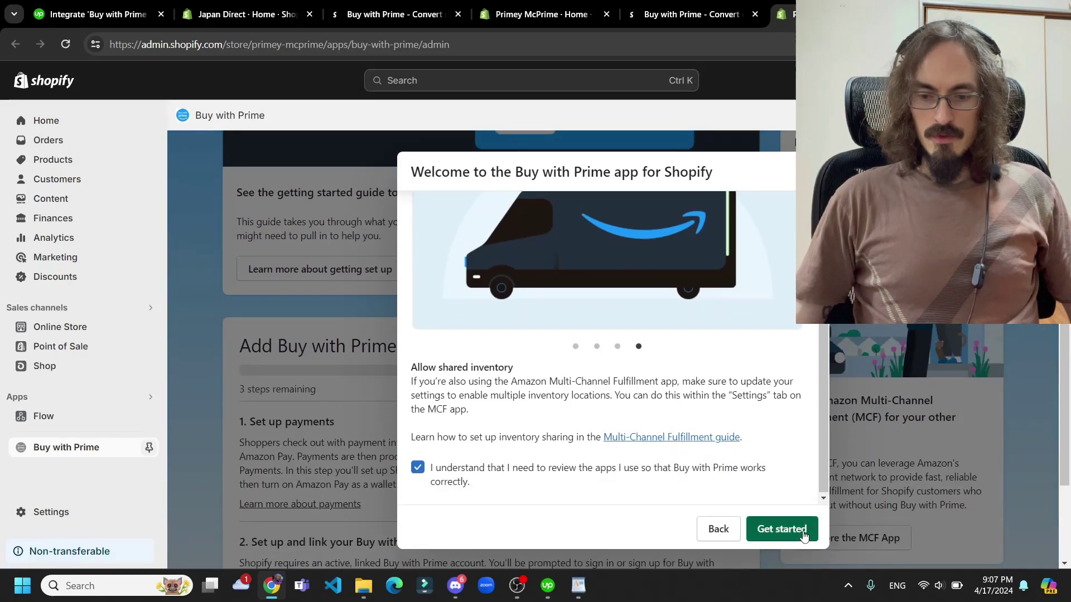
pyautogui.click(781, 529)
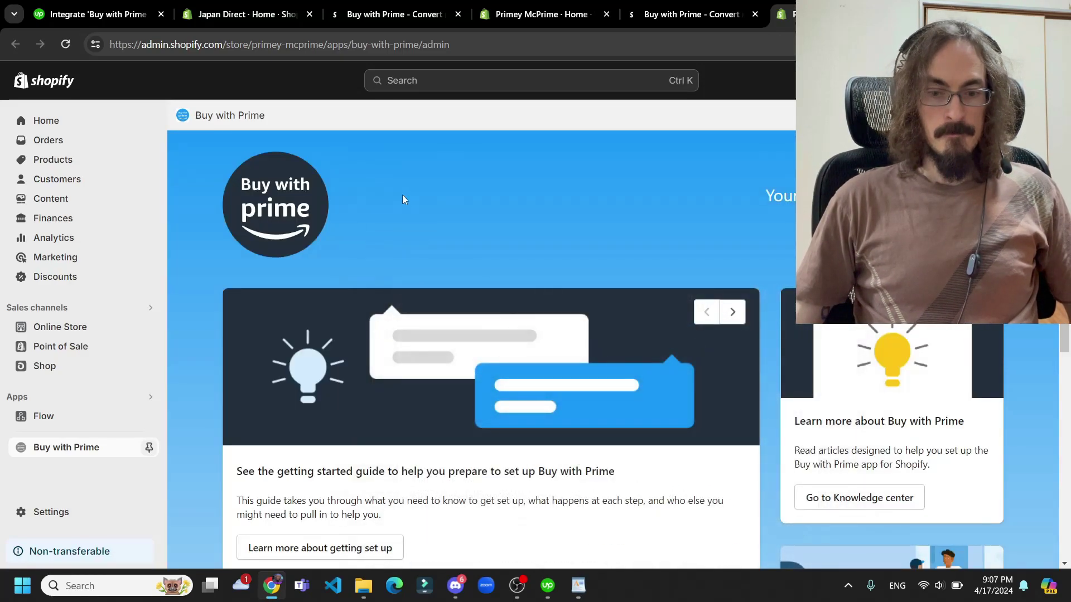
# - Review the three setup steps, highlighting the Shopify Payments mention in step 1
pyautogui.scroll(-8, 557, 251)
pyautogui.scroll(5, 730, 299)
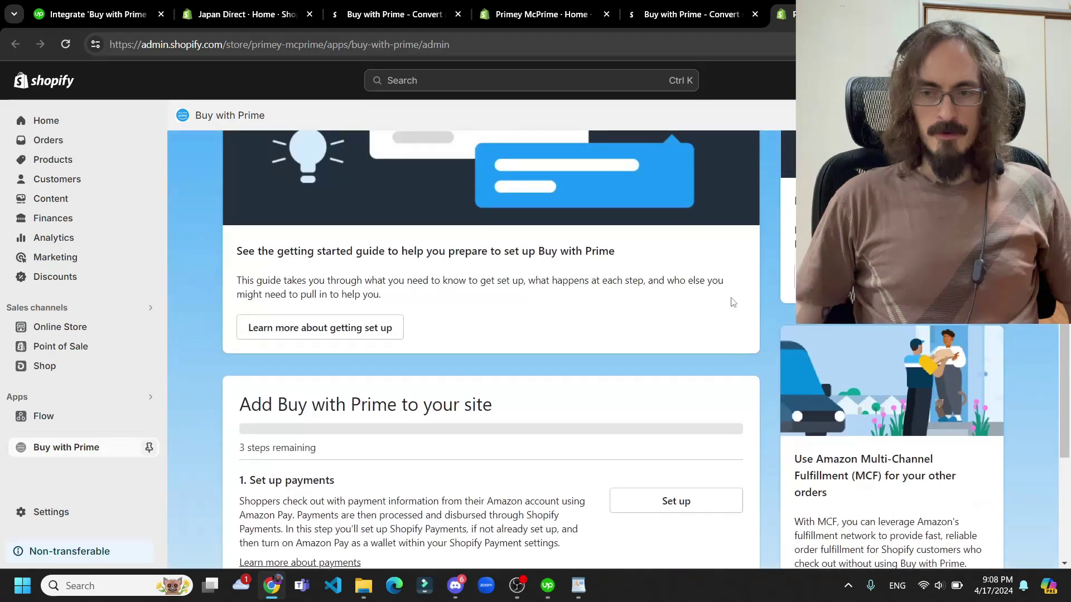
pyautogui.scroll(-5, 557, 267)
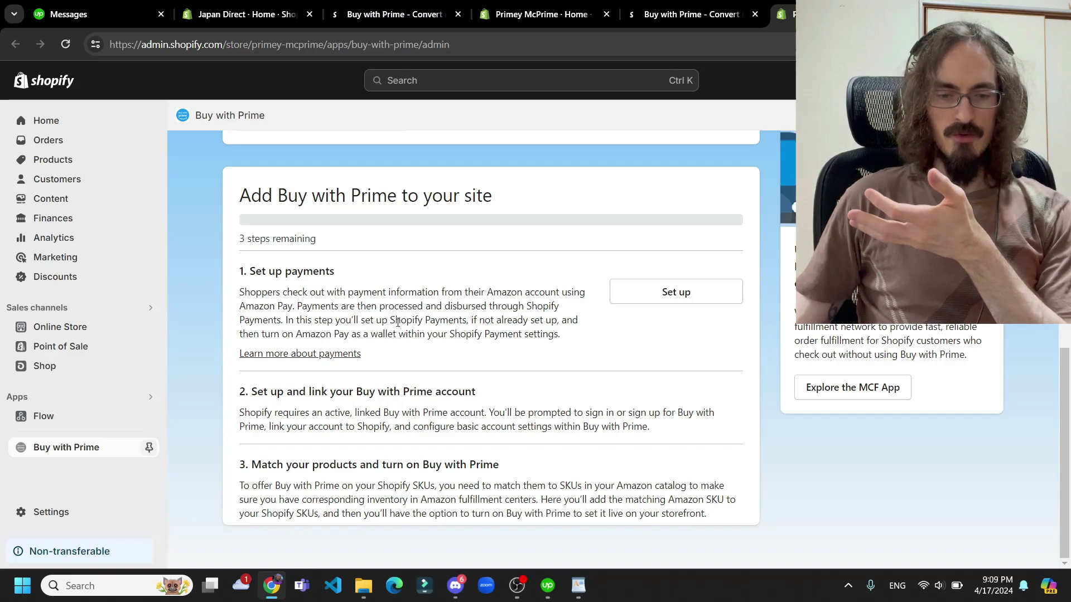
pyautogui.moveTo(395, 320); pyautogui.dragTo(461, 323)
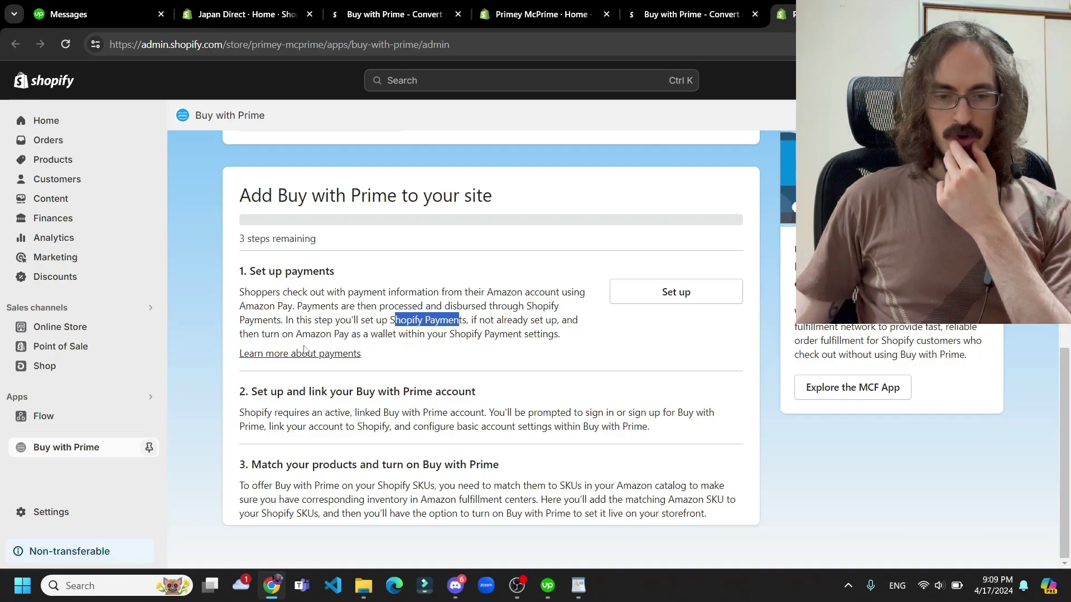
pyautogui.click(383, 348)
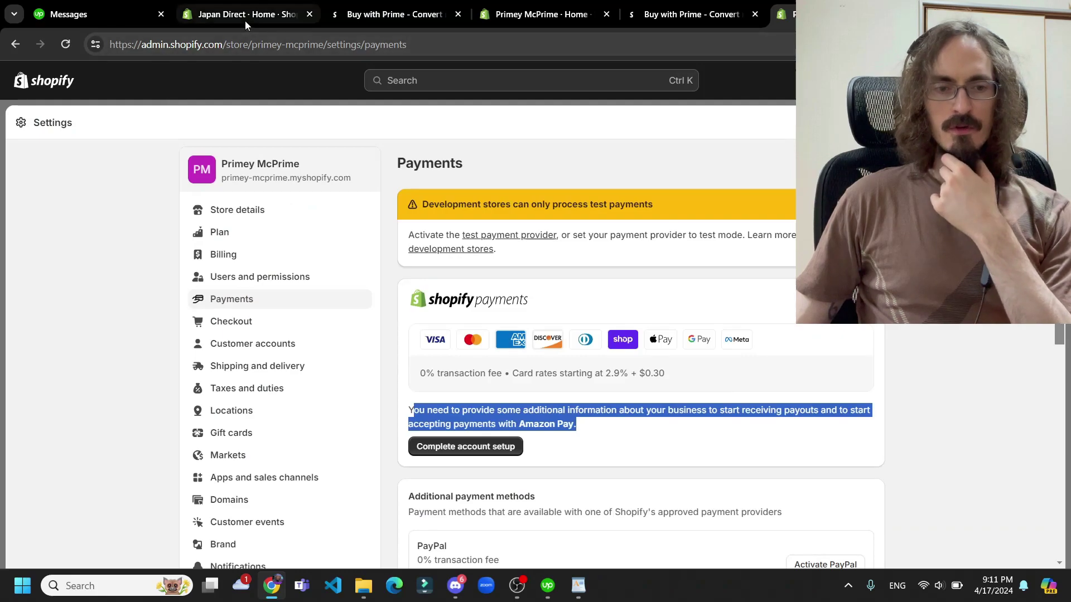
# - Switch to the Japan Direct tab and open Settings to its Store details page
pyautogui.click(243, 17)
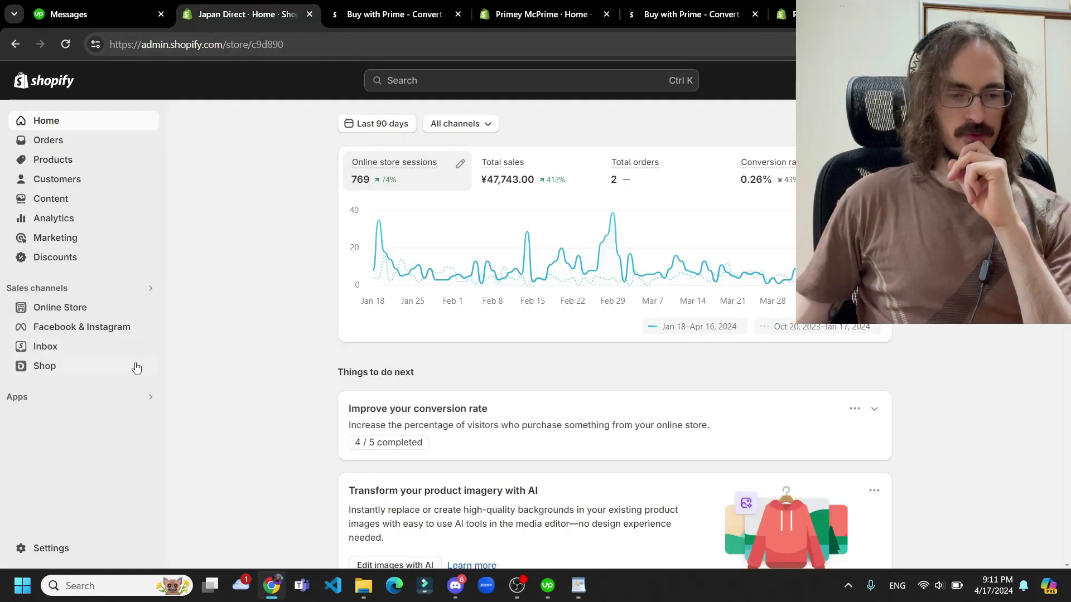
pyautogui.scroll(-3, 240, 407)
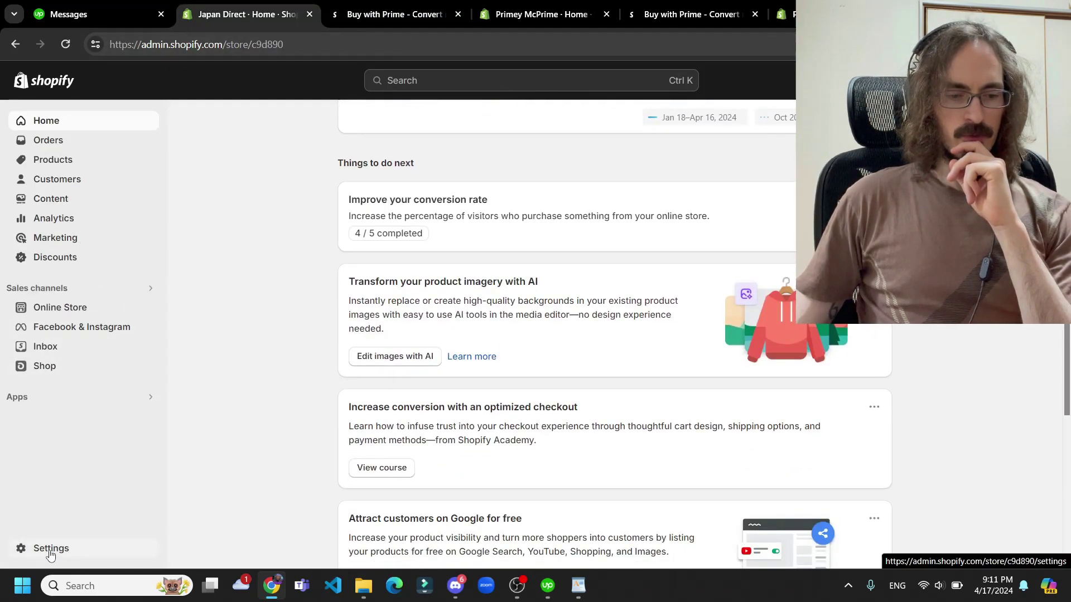
pyautogui.click(49, 551)
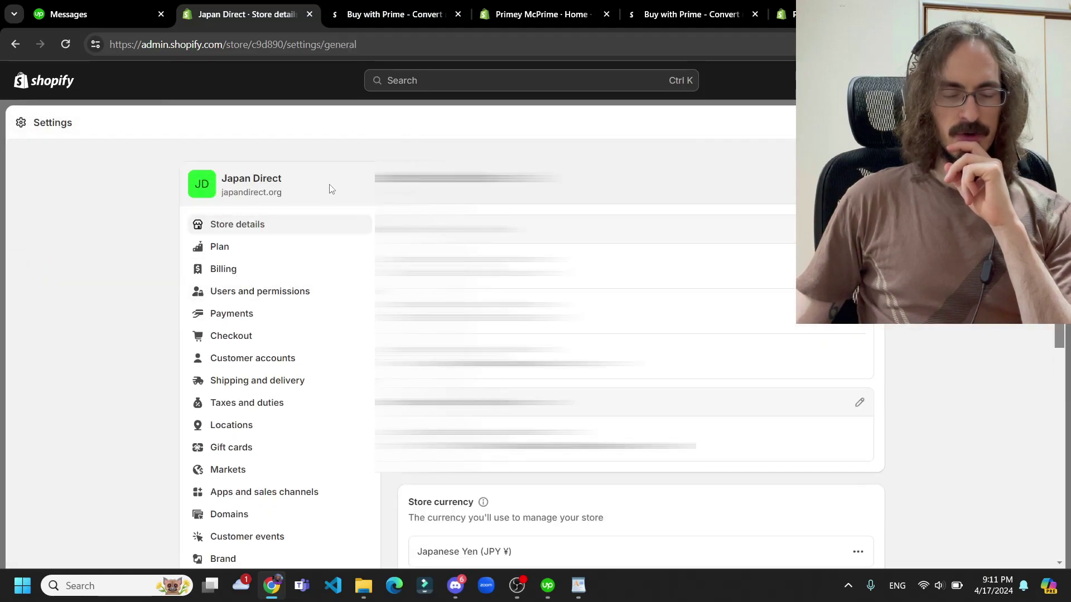
pyautogui.scroll(-3, 332, 159)
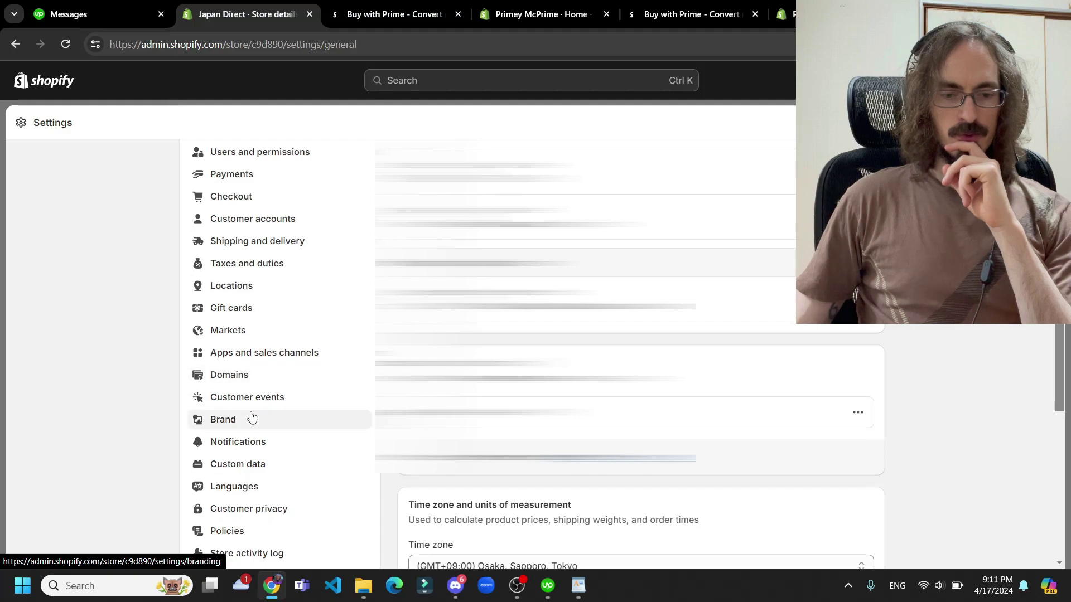
pyautogui.scroll(1, 242, 249)
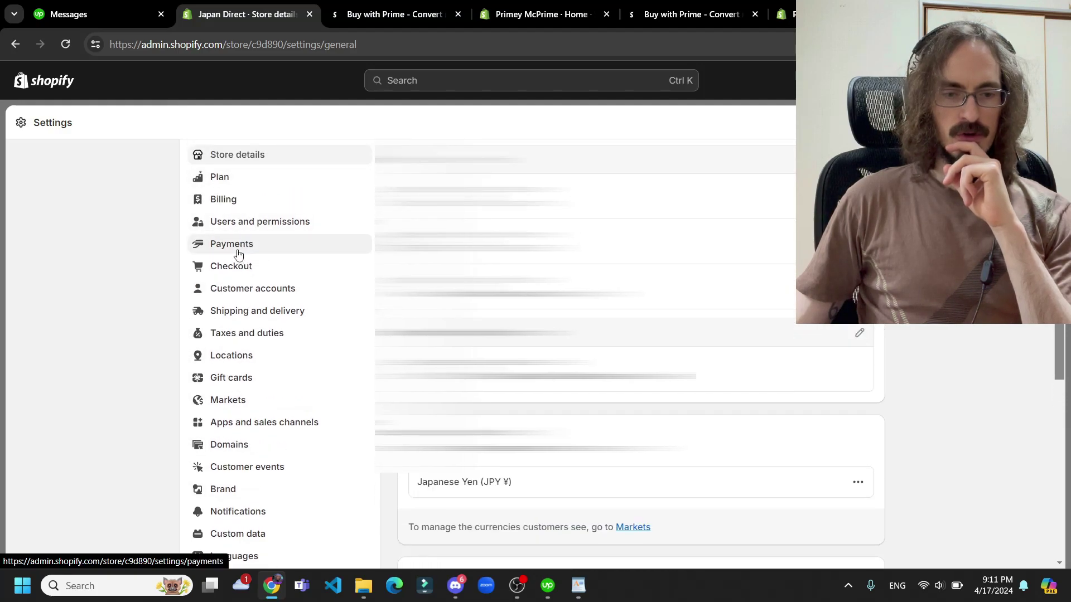
# - Open Japan Direct's Payments settings and look over PayPal, Amazon Pay and Crypto.com Pay
pyautogui.click(238, 251)
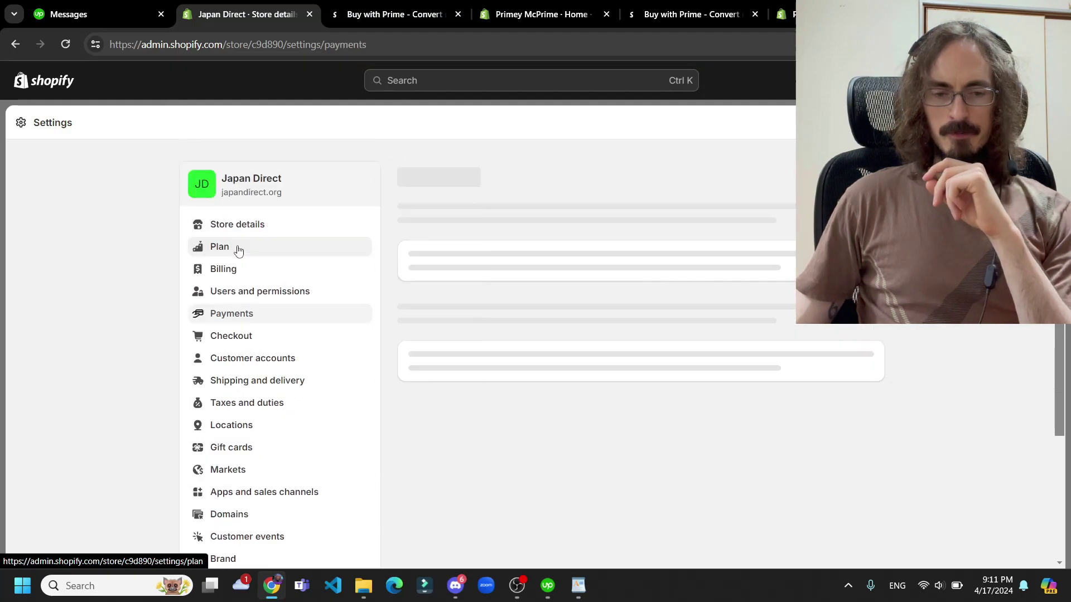
pyautogui.scroll(-2, 690, 264)
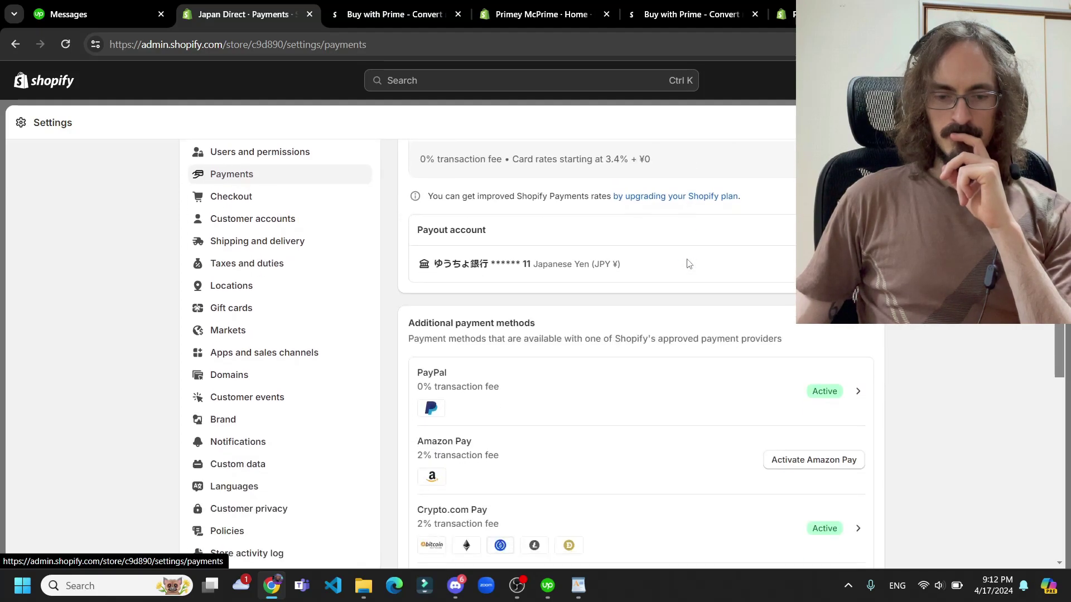
pyautogui.scroll(2, 689, 264)
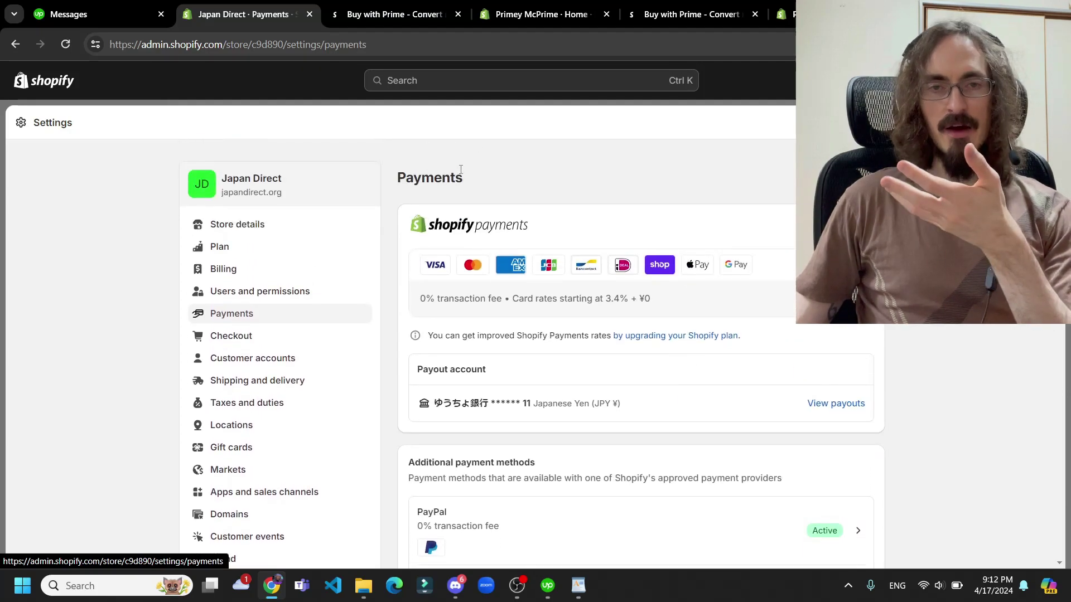
pyautogui.scroll(-3, 603, 258)
pyautogui.scroll(-1, 602, 258)
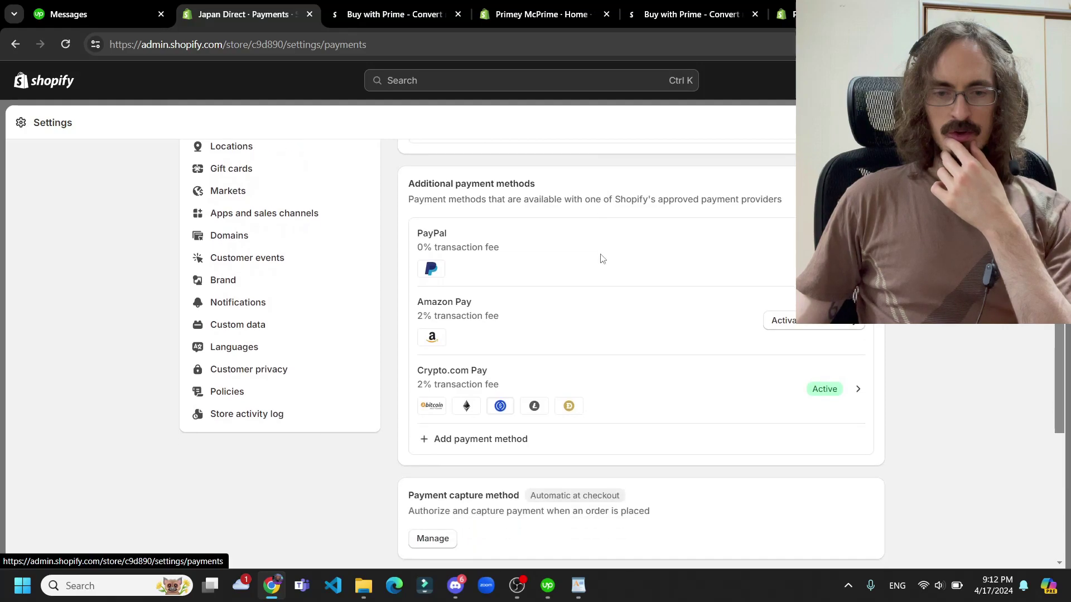
pyautogui.scroll(-1, 502, 281)
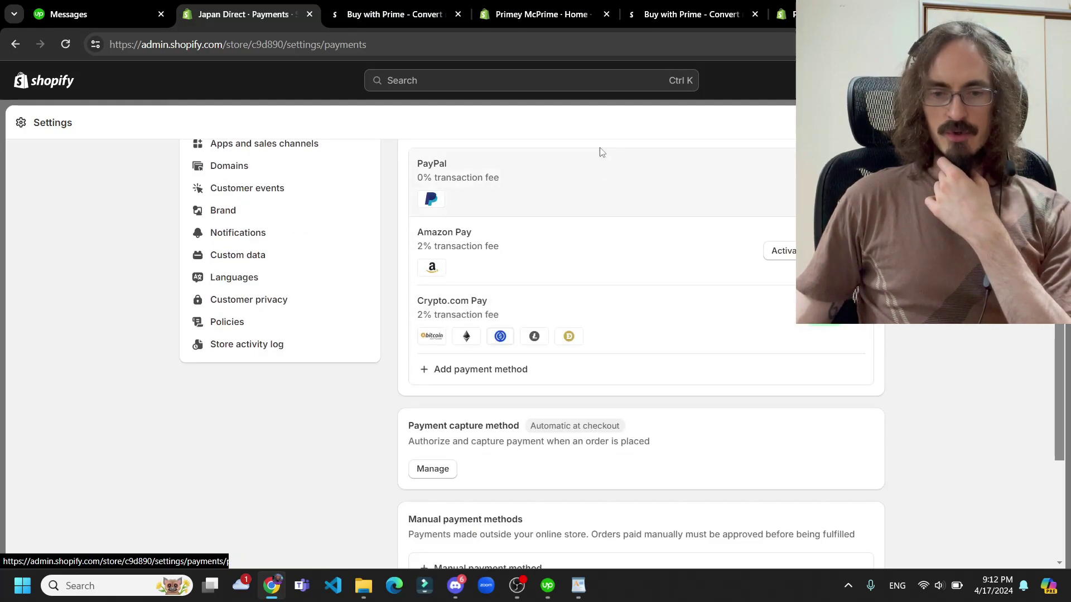
pyautogui.scroll(1, 673, 319)
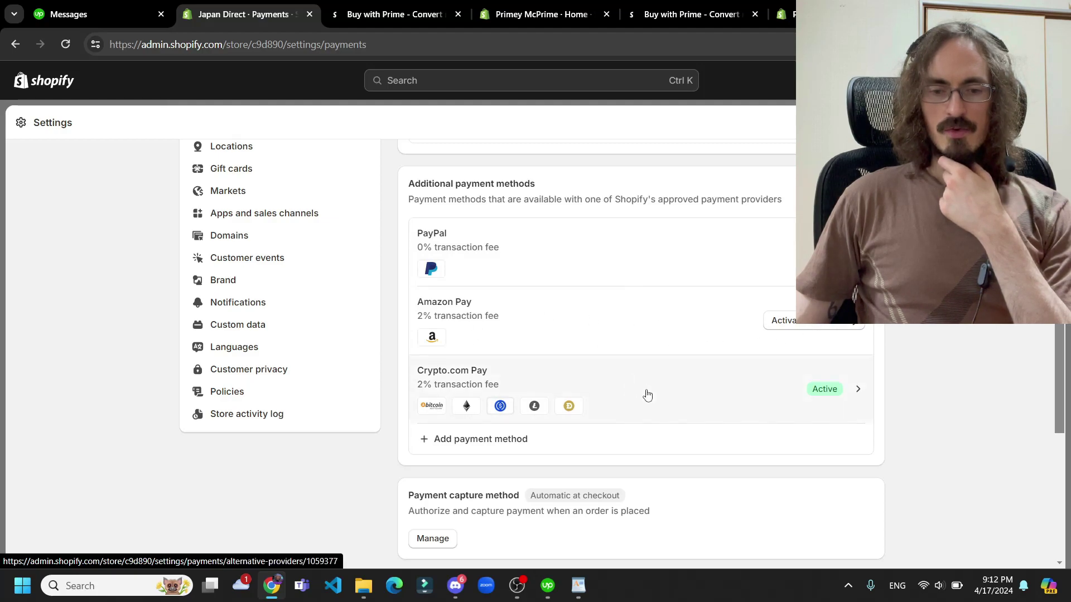
pyautogui.scroll(1, 669, 413)
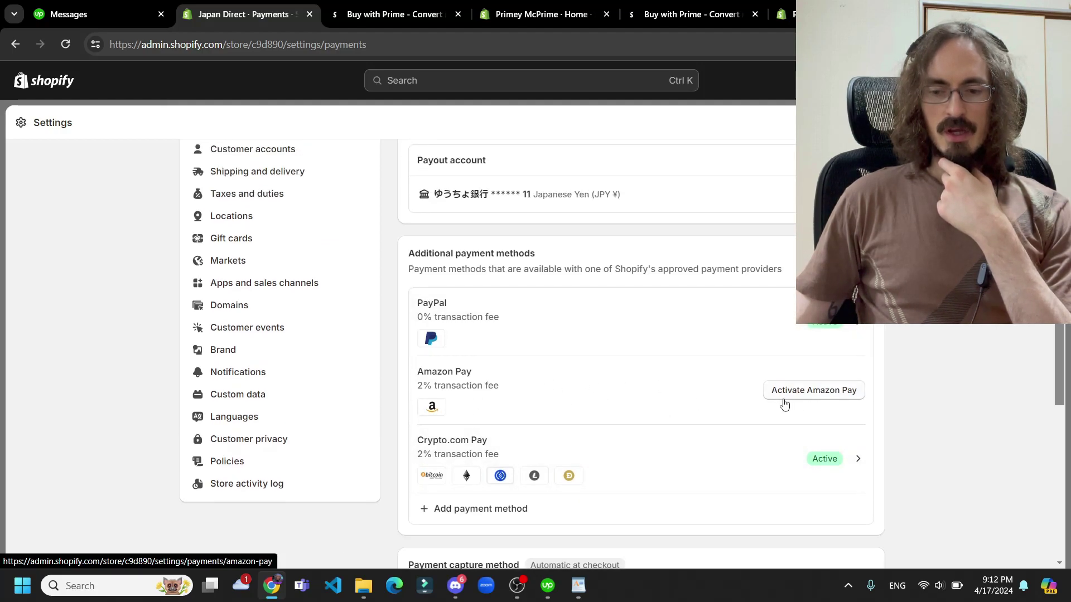
# - Start activating Amazon Pay and review its credential fields and Test mode option
pyautogui.click(799, 394)
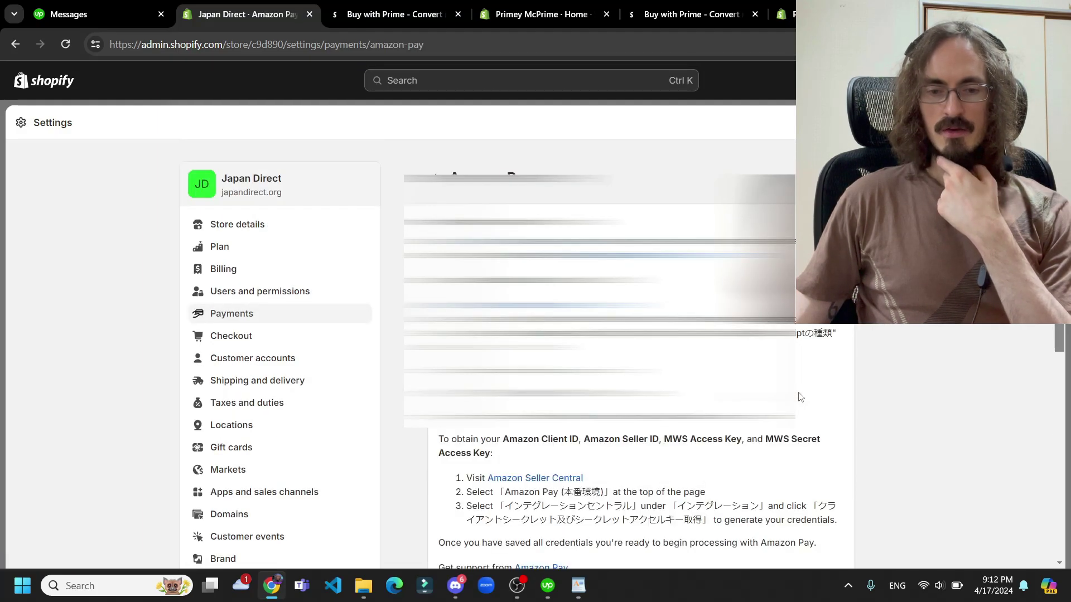
pyautogui.scroll(-5, 799, 397)
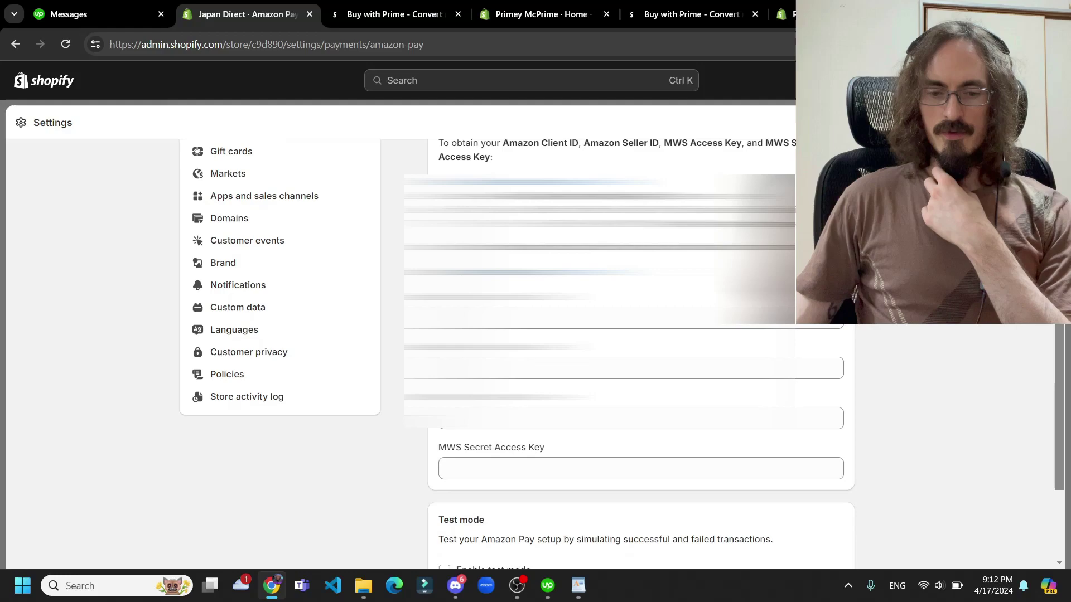
pyautogui.scroll(-1, 641, 334)
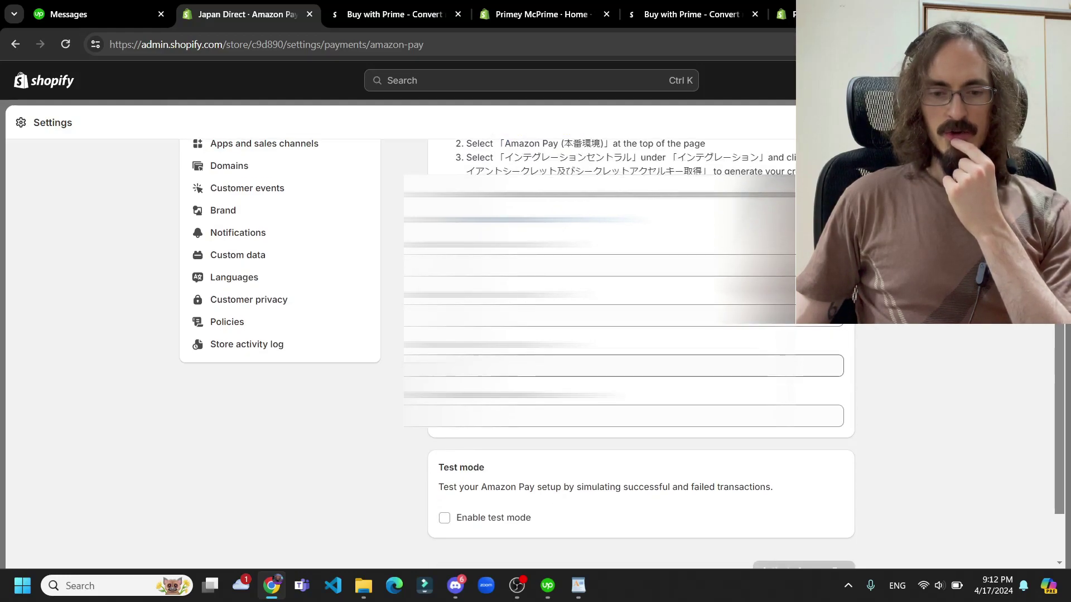
pyautogui.scroll(-1, 493, 457)
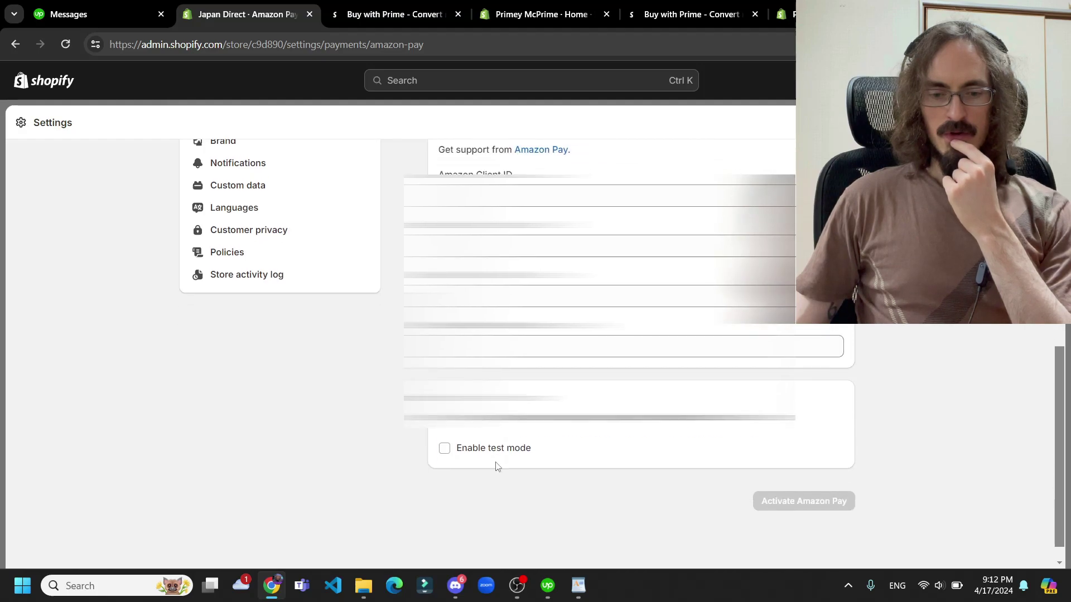
pyautogui.scroll(8, 494, 441)
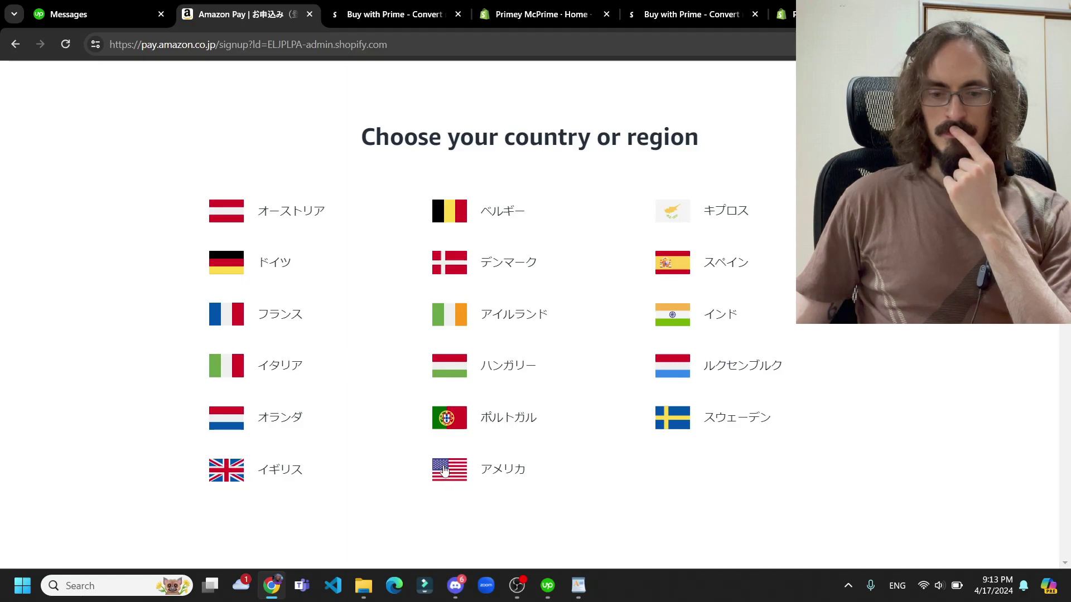
# - Choose the United States flag and look over the pay.amazon.com business homepage
pyautogui.click(444, 470)
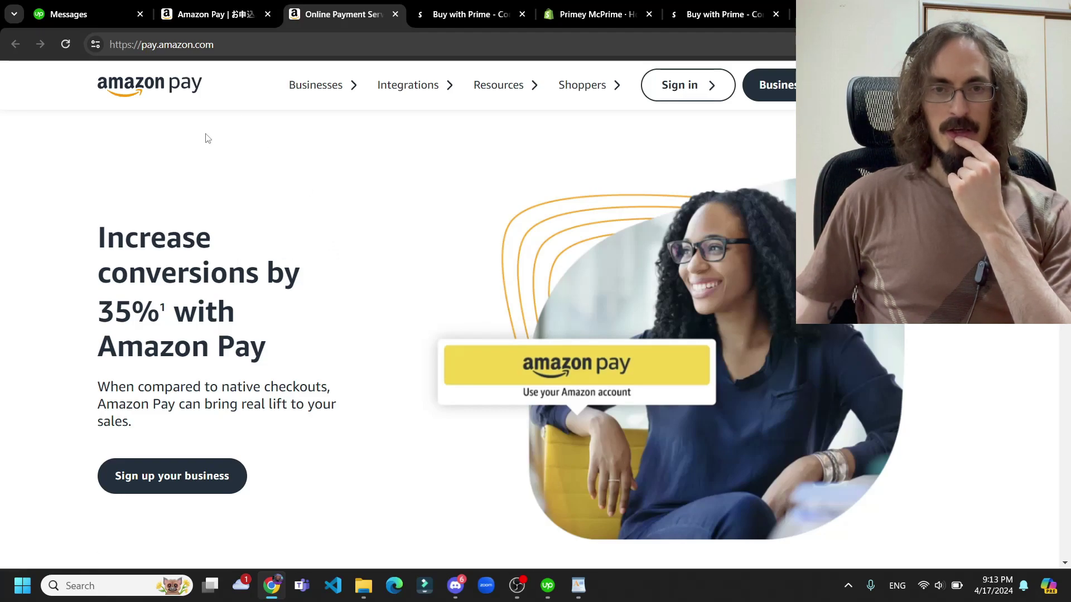
pyautogui.scroll(-1, 212, 147)
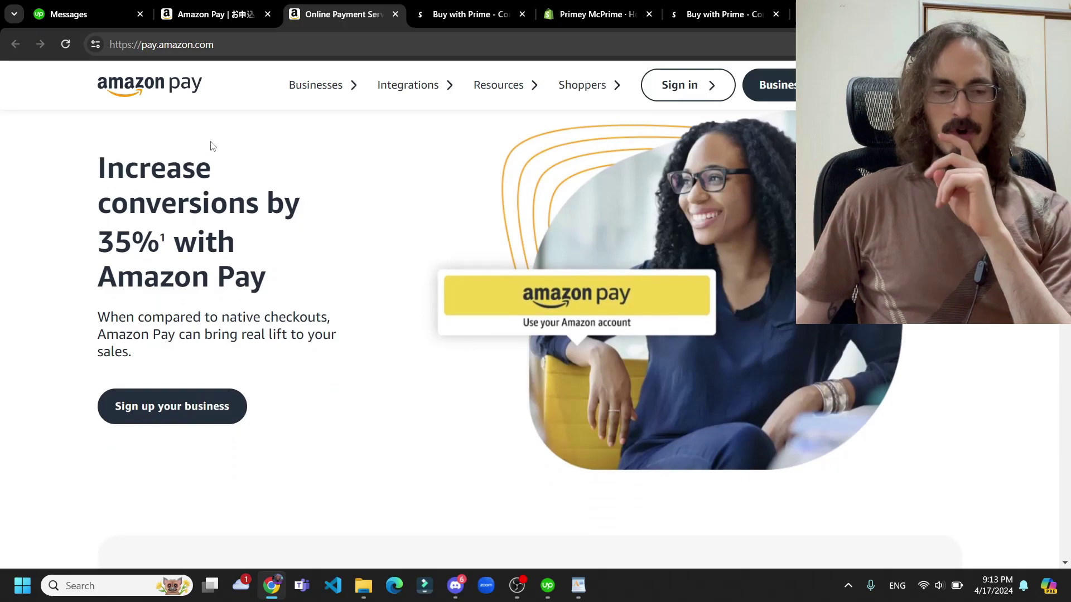
pyautogui.scroll(-15, 212, 146)
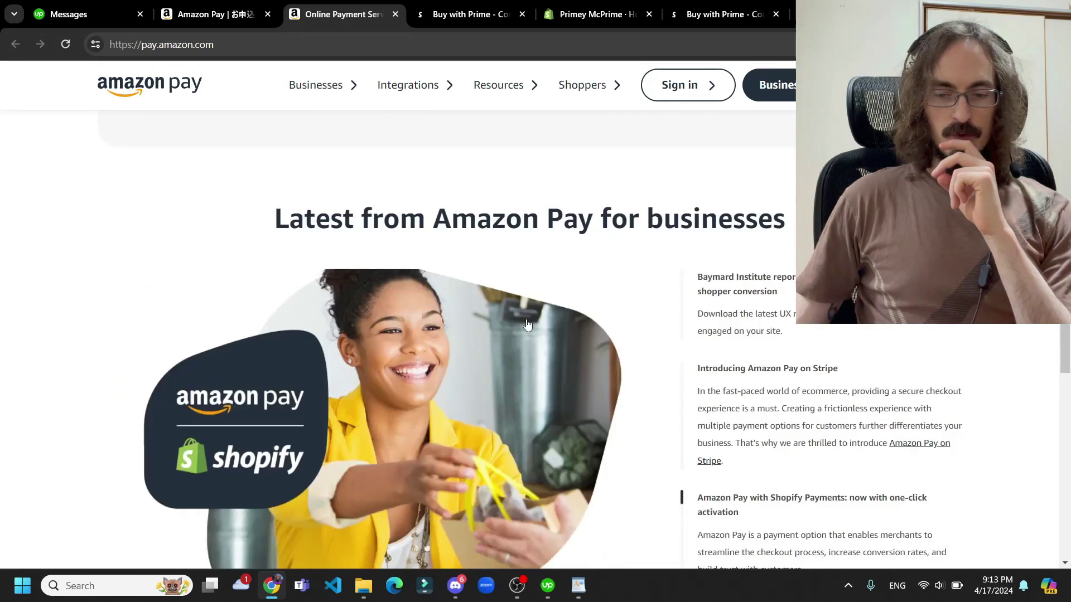
pyautogui.scroll(-5, 686, 303)
pyautogui.scroll(1, 793, 354)
pyautogui.scroll(-14, 795, 353)
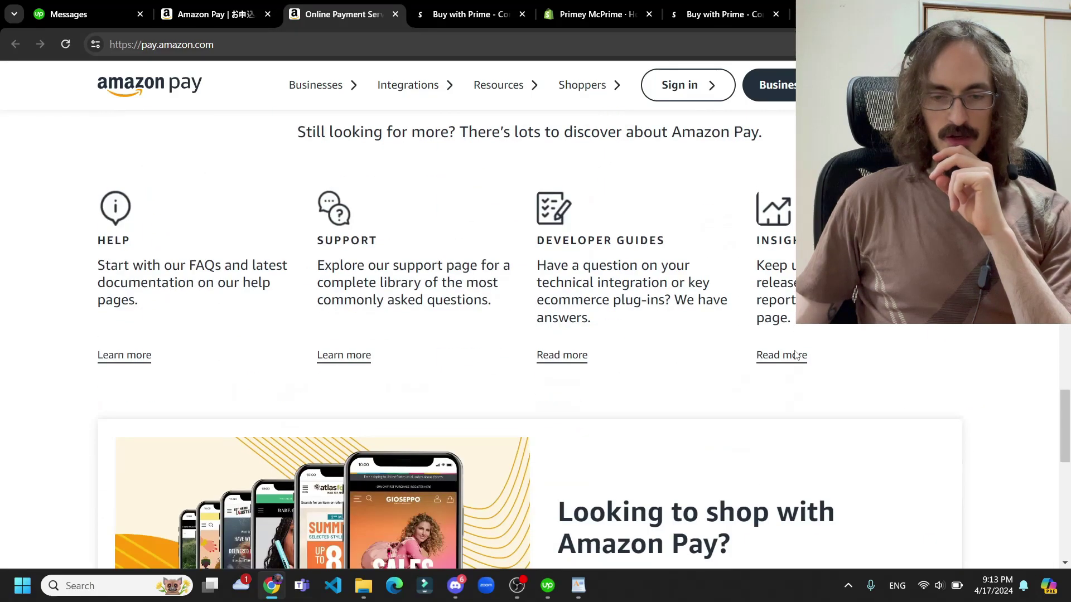
pyautogui.scroll(13, 798, 349)
pyautogui.scroll(10, 798, 349)
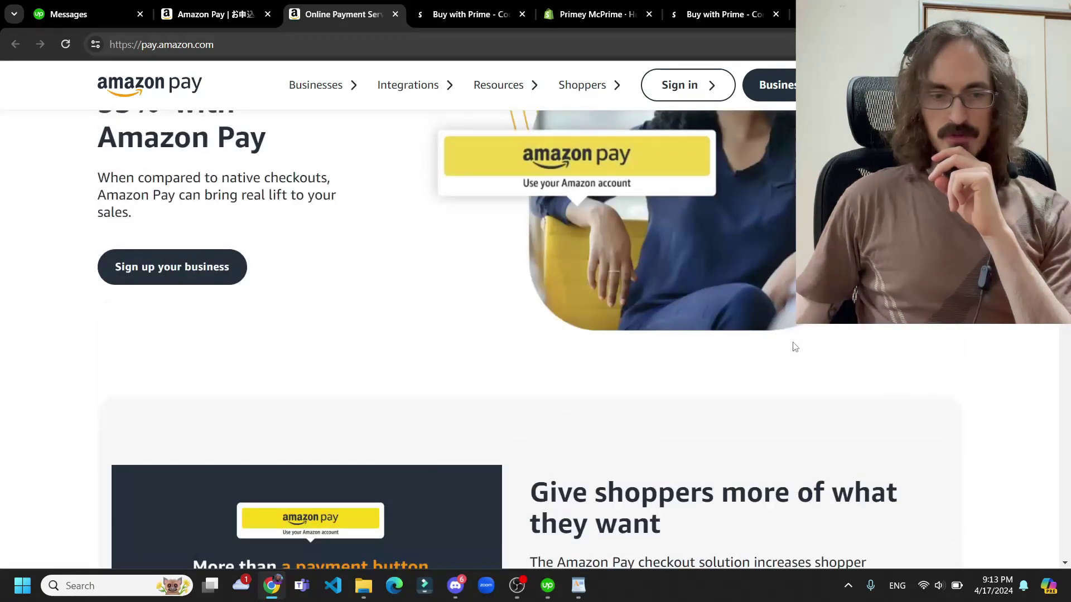